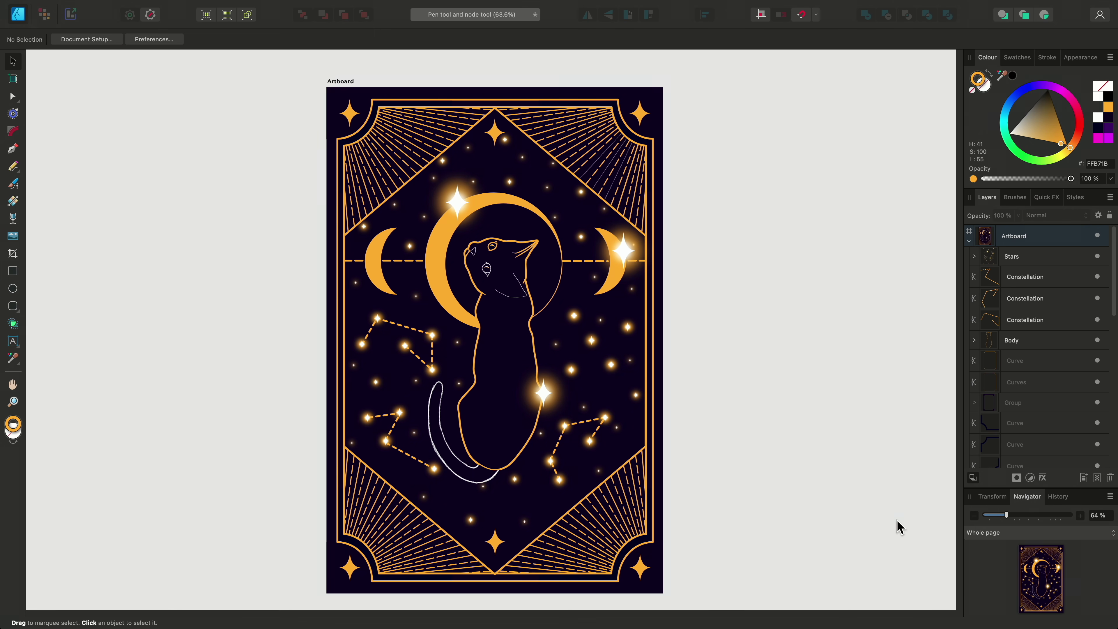
Show the Navigator's saved views list: Nose, Tail, Eye and Whole page
{"action": "left_click", "coordinate": [1011, 533]}
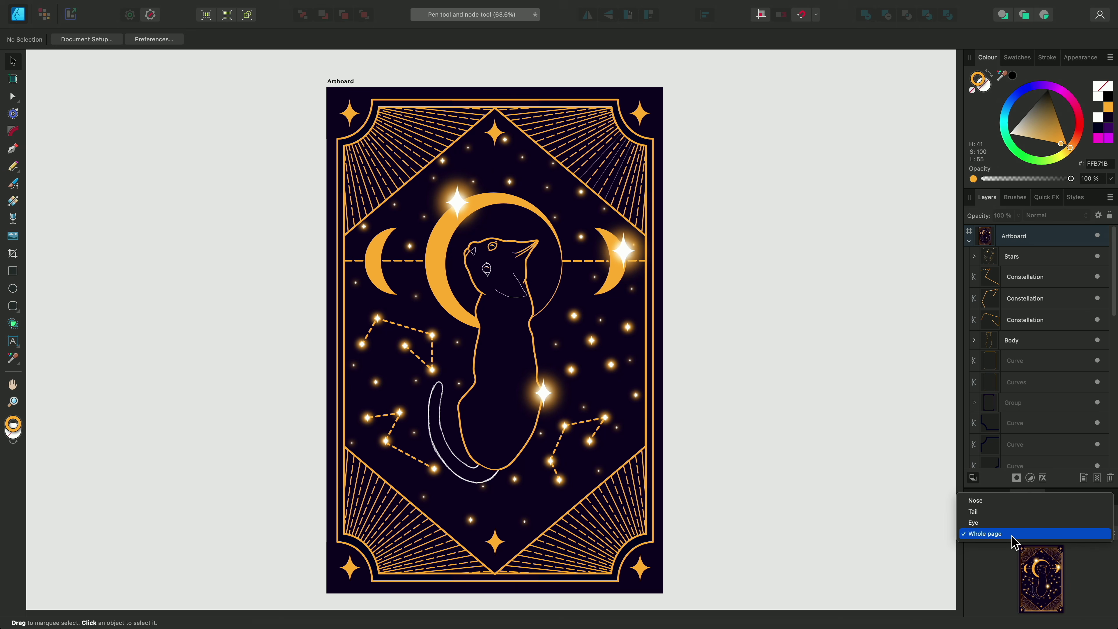
From the Nose view, pen-trace the nose's left corner, upper edge, top tip and curved right side
{"action": "left_click", "coordinate": [1003, 502]}
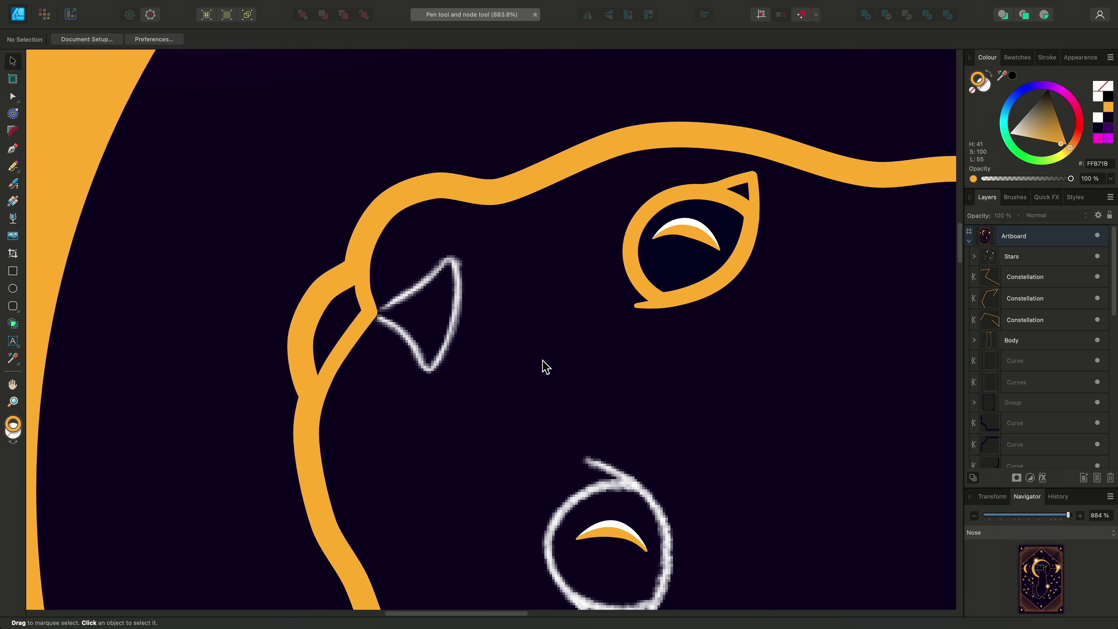
{"action": "left_click", "coordinate": [14, 150]}
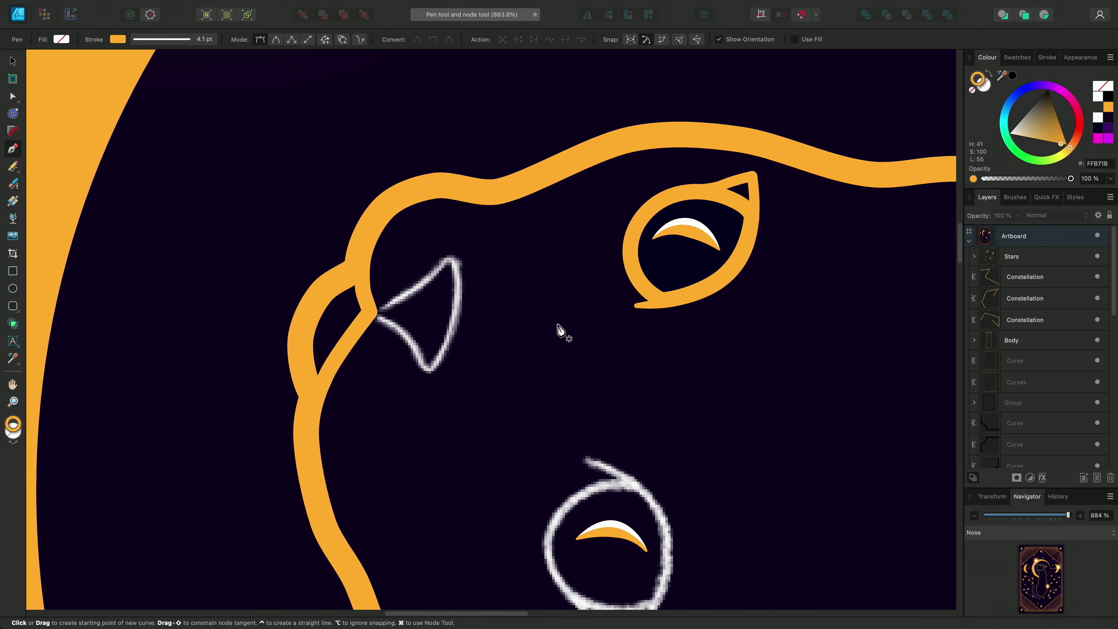
{"action": "left_click", "coordinate": [372, 314]}
{"action": "left_click", "coordinate": [410, 291]}
{"action": "left_click", "coordinate": [452, 258]}
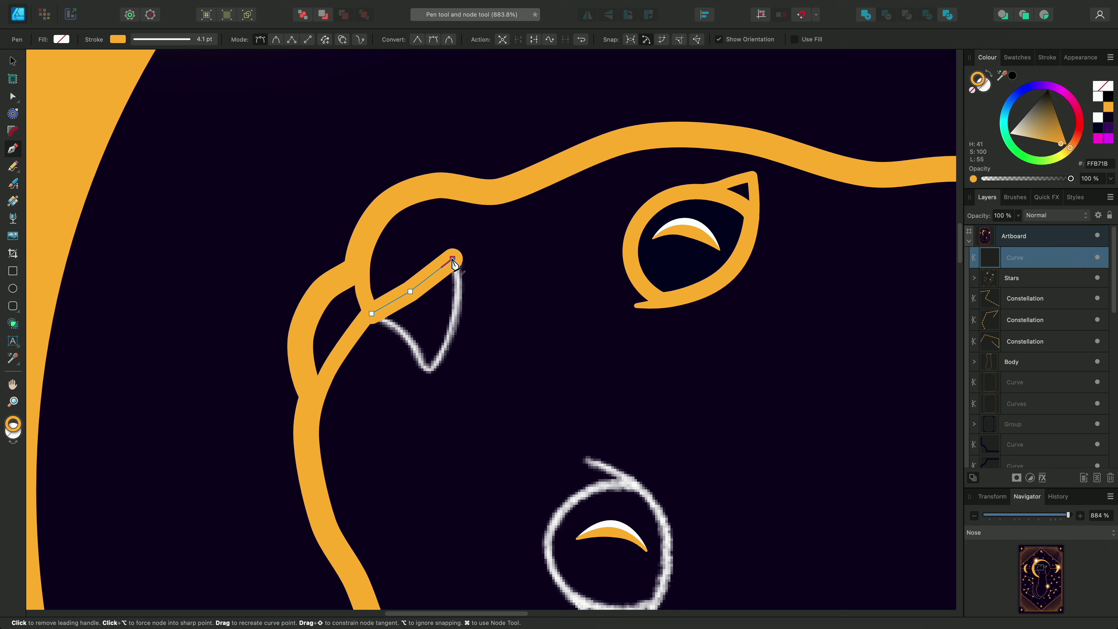
{"action": "mouse_move", "coordinate": [457, 309]}
{"action": "left_mouse_down"}
{"action": "mouse_move", "coordinate": [452, 340]}
{"action": "mouse_move", "coordinate": [419, 384]}
{"action": "left_mouse_up"}
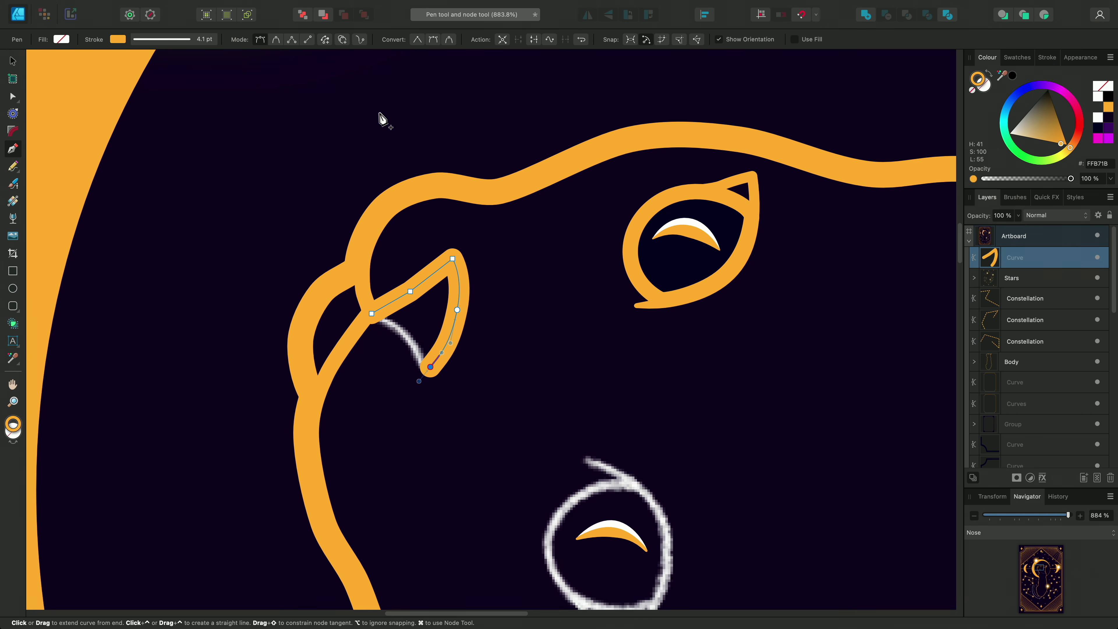
In rubber-band mode, add a straight lower edge and close the nose outline at its start
{"action": "left_click", "coordinate": [360, 40]}
{"action": "key", "text": "ctrl"}
{"action": "left_click", "coordinate": [406, 335], "text": "ctrl"}
{"action": "left_click", "coordinate": [373, 314]}
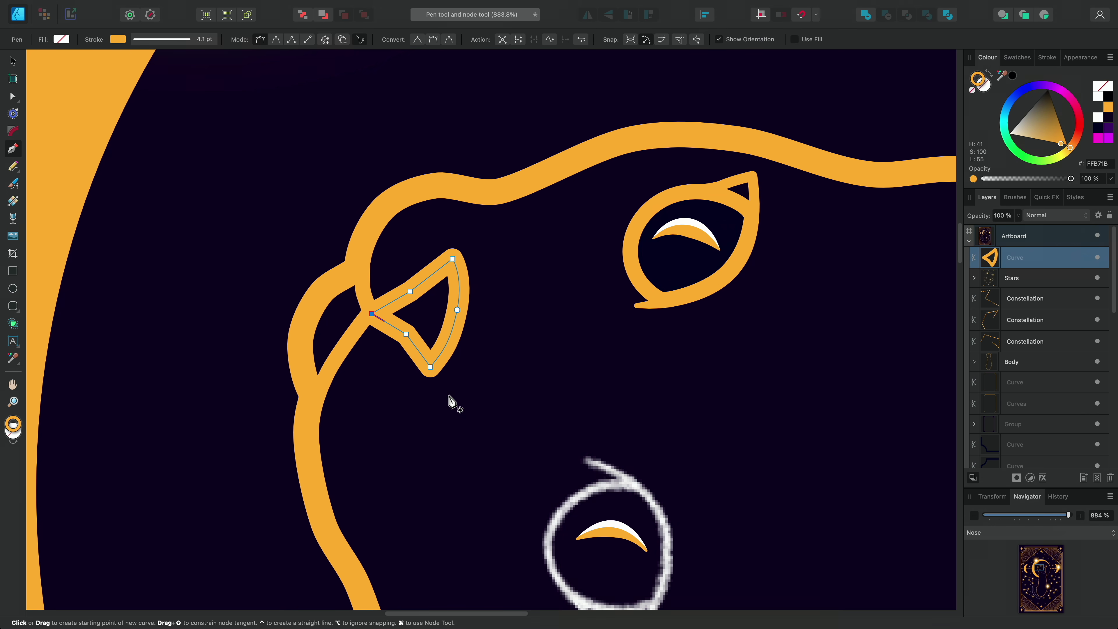
{"action": "key", "text": "]"}
{"action": "key", "text": "]"}
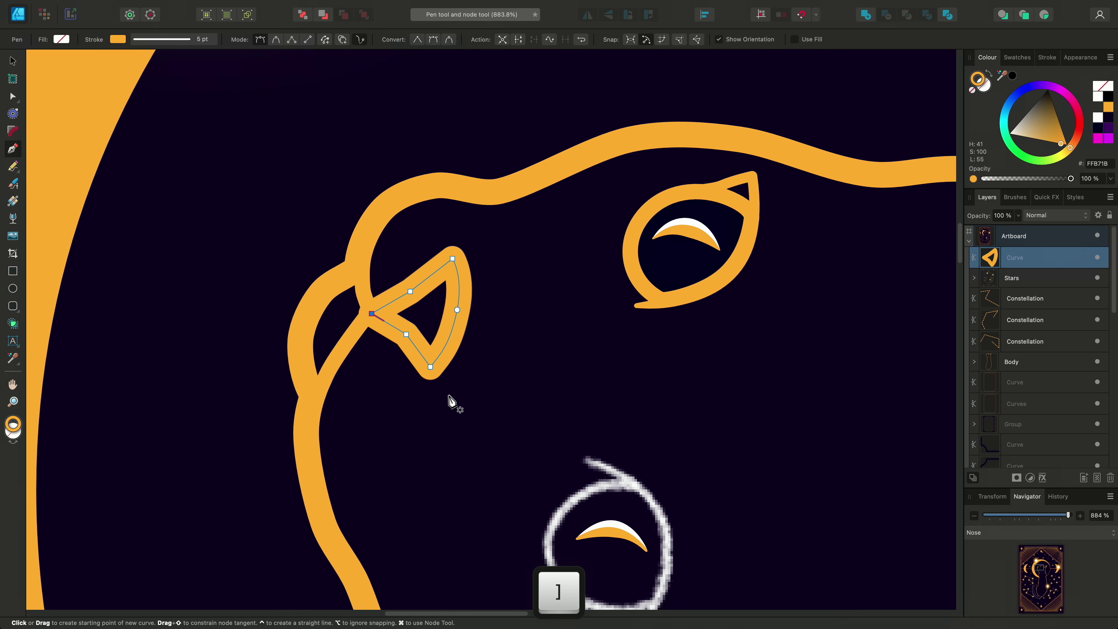
{"action": "key", "text": "["}
{"action": "key", "text": "["}
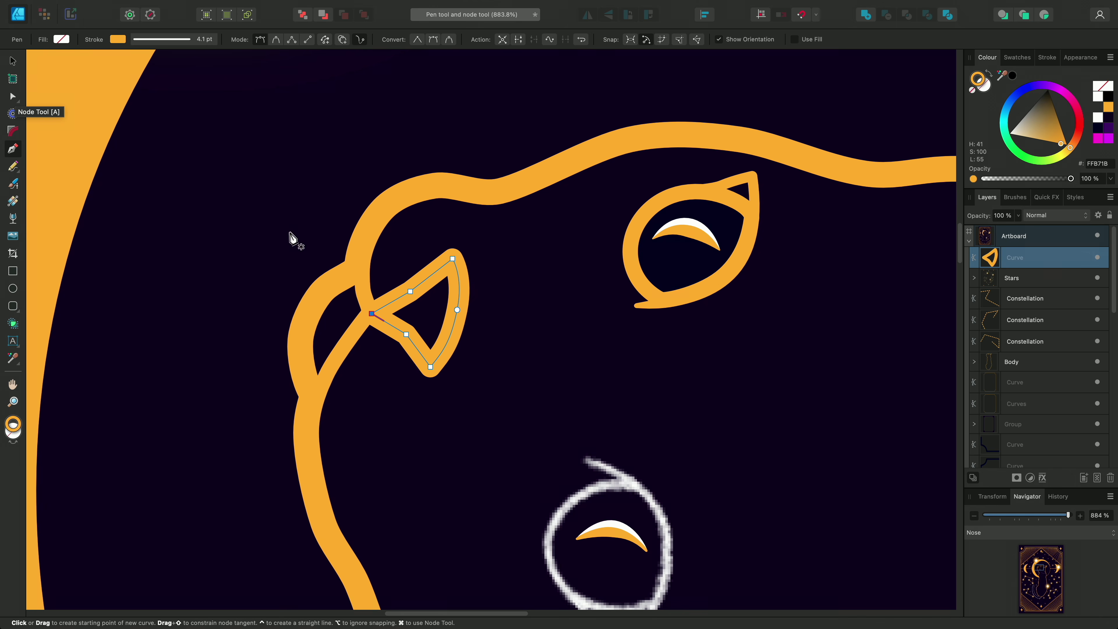
With the Node tool, adjust the curve handle on the nose's right-side node
{"action": "key", "text": "a"}
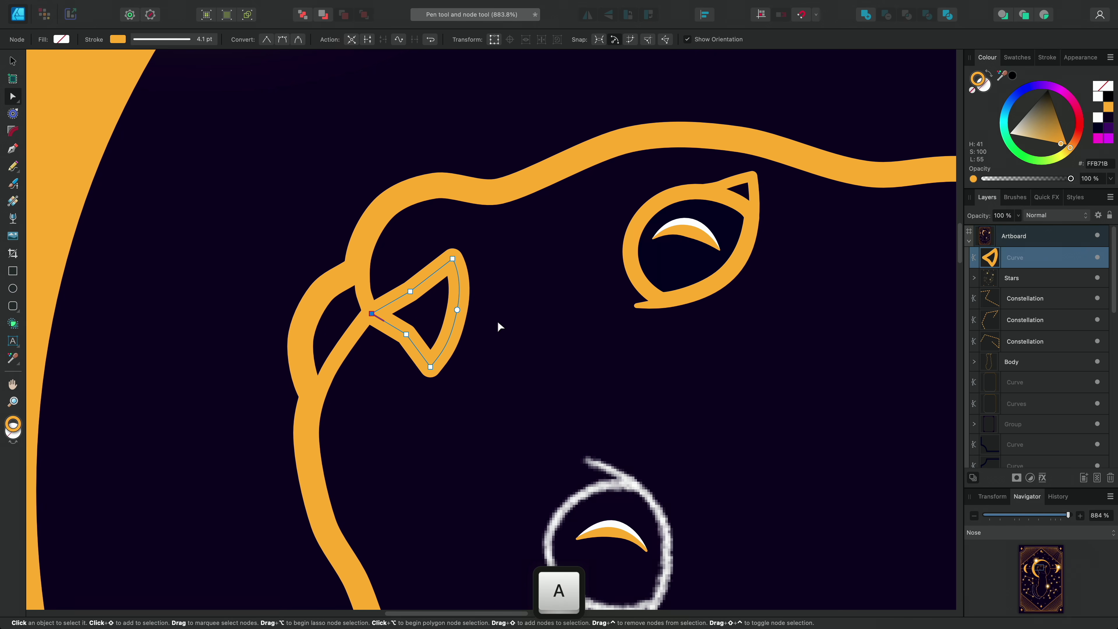
{"action": "left_click", "coordinate": [457, 309]}
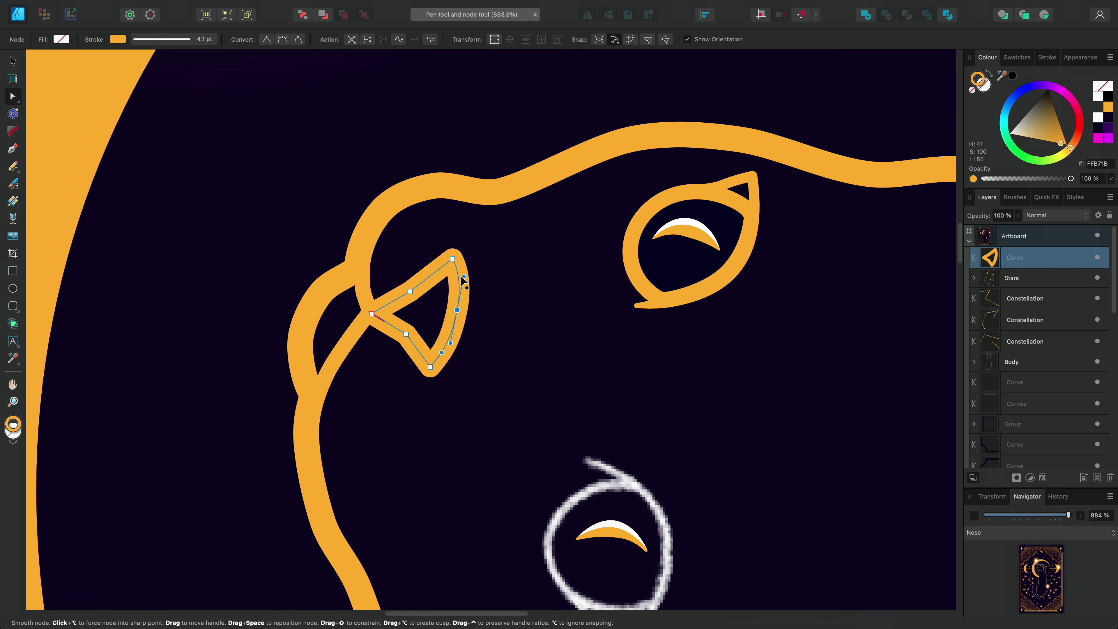
{"action": "left_click_drag", "start_coordinate": [464, 276], "coordinate": [463, 277]}
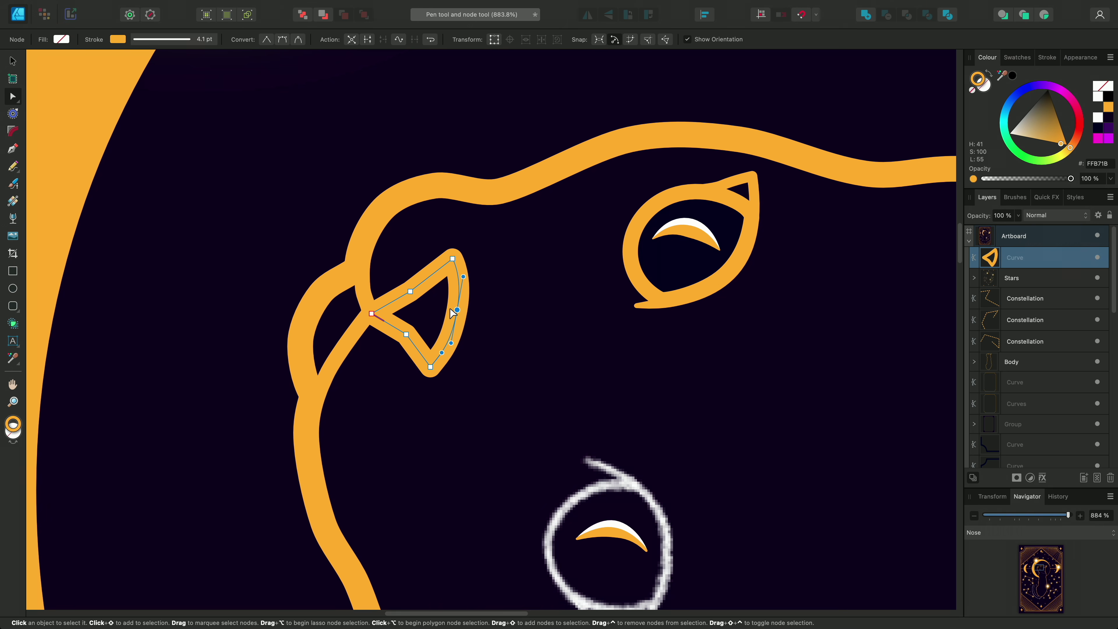
Make the upper-edge node sharp, then convert both left-edge nodes to smooth
{"action": "left_click", "coordinate": [410, 292]}
{"action": "right_click", "coordinate": [411, 291]}
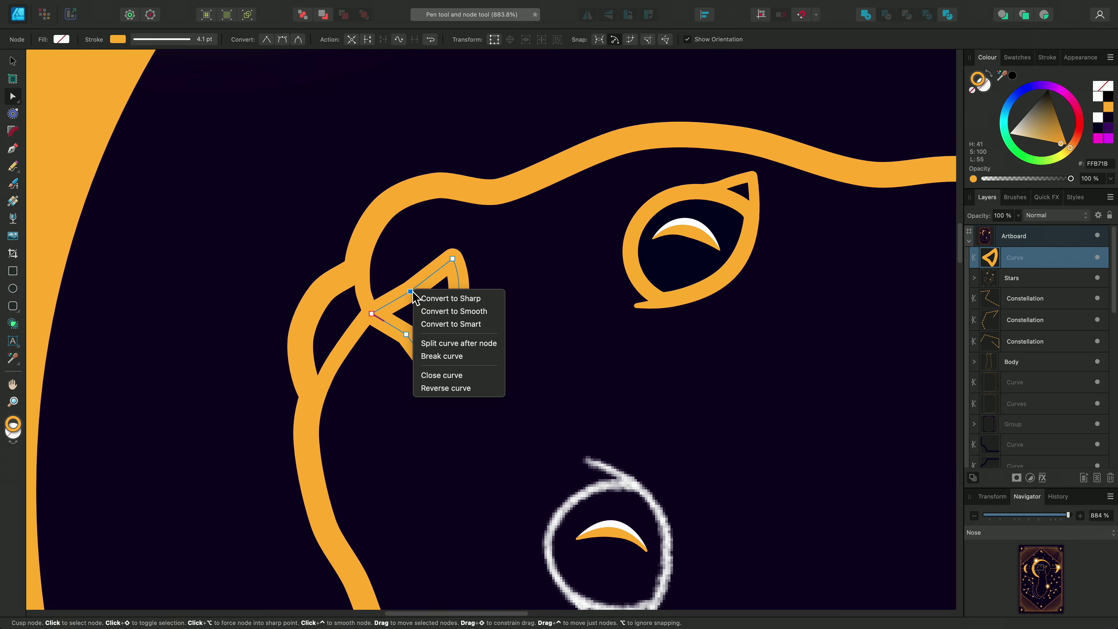
{"action": "left_click", "coordinate": [489, 301]}
{"action": "left_click_drag", "start_coordinate": [386, 268], "coordinate": [427, 359]}
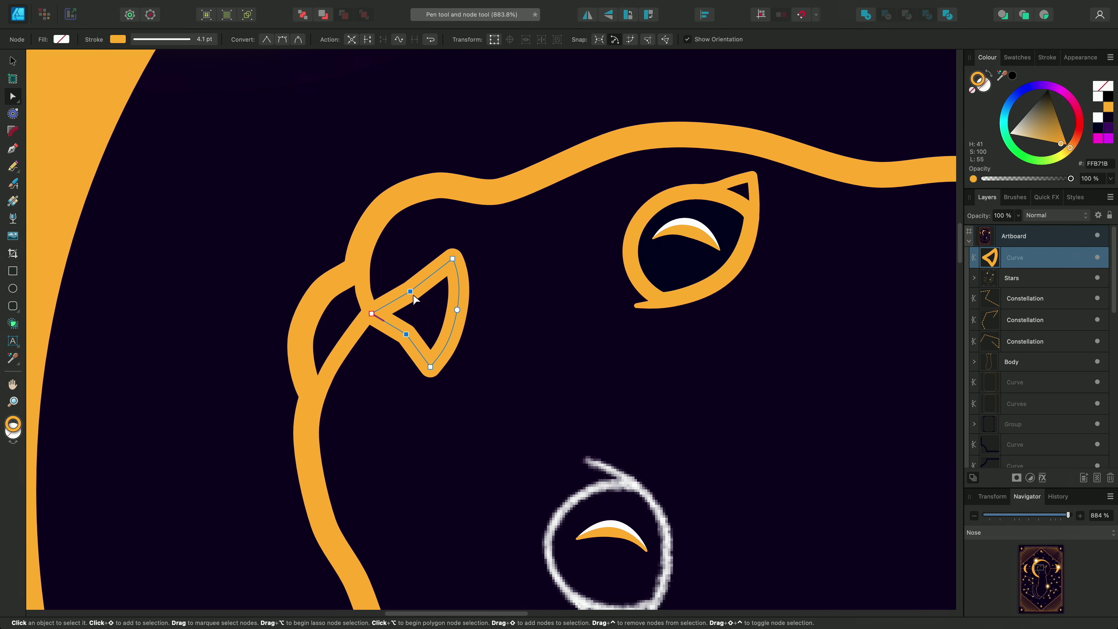
{"action": "left_click", "coordinate": [283, 43]}
Add two nodes on the nose's right edge, then delete them again
{"action": "left_click", "coordinate": [458, 295]}
{"action": "left_click", "coordinate": [454, 323]}
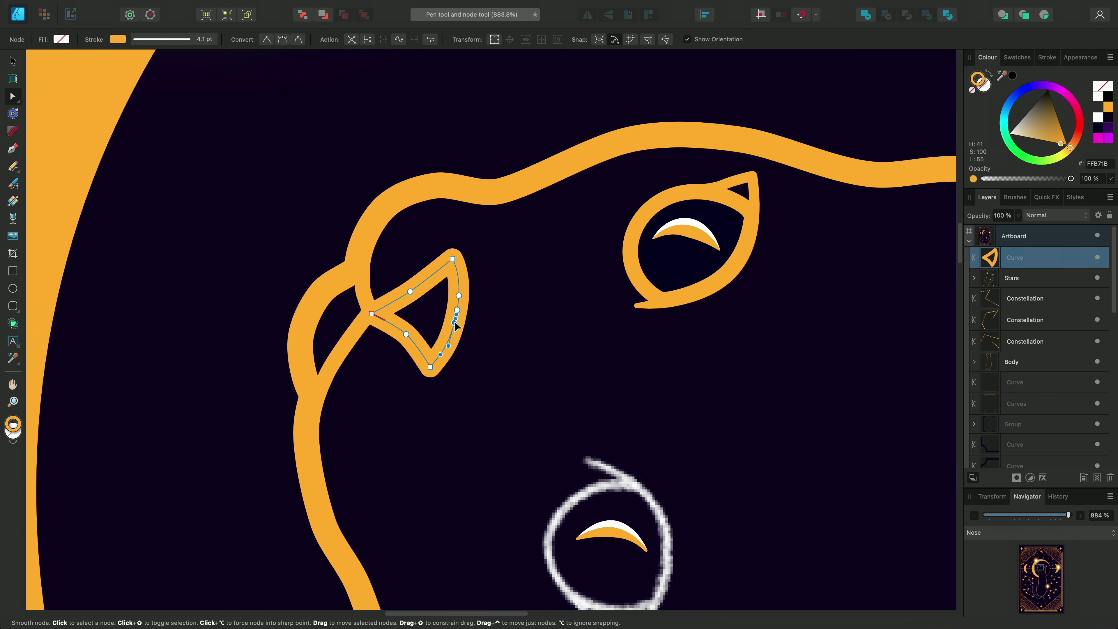
{"action": "left_click", "coordinate": [460, 296]}
{"action": "key", "text": "BackSpace"}
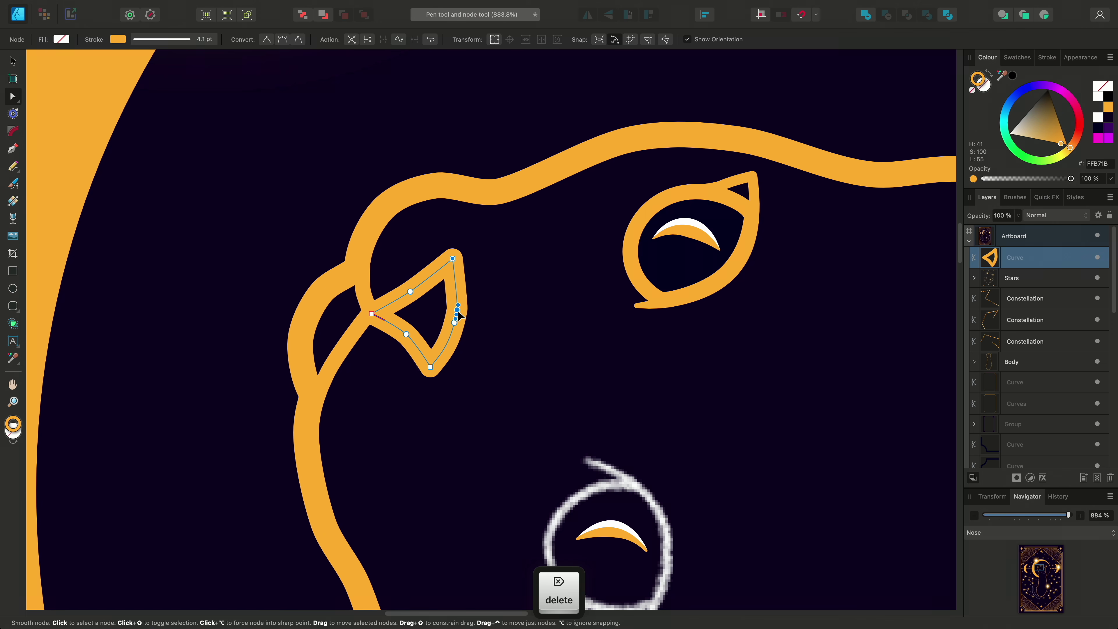
{"action": "key", "text": "BackSpace"}
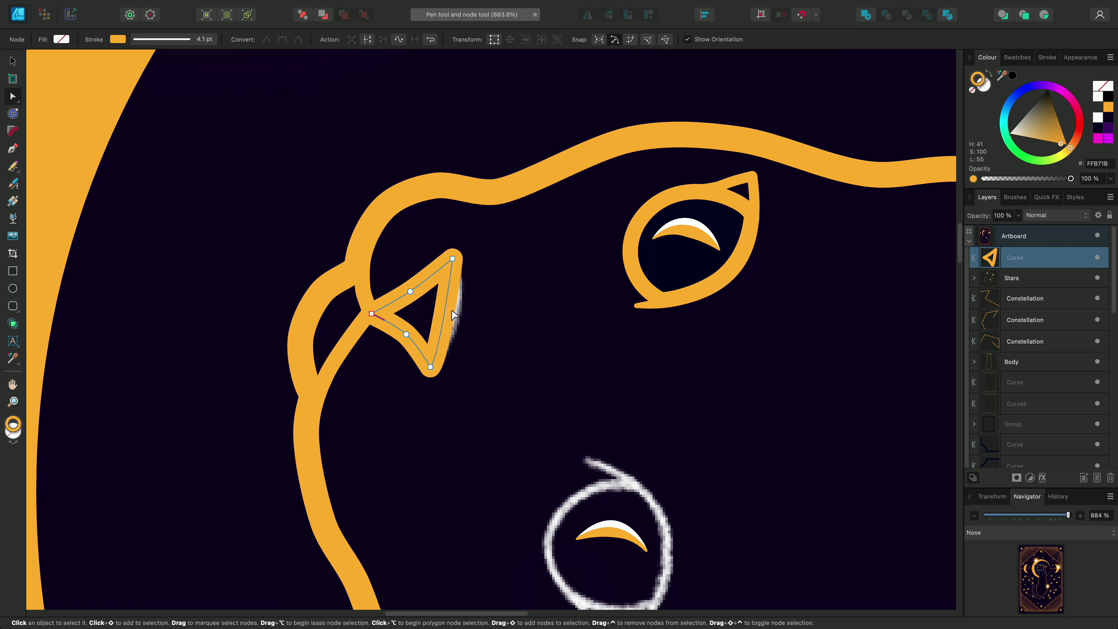
Bulge the right edge outward and Alt-drag its handles into a pointed kink
{"action": "left_click_drag", "start_coordinate": [444, 311], "coordinate": [458, 311]}
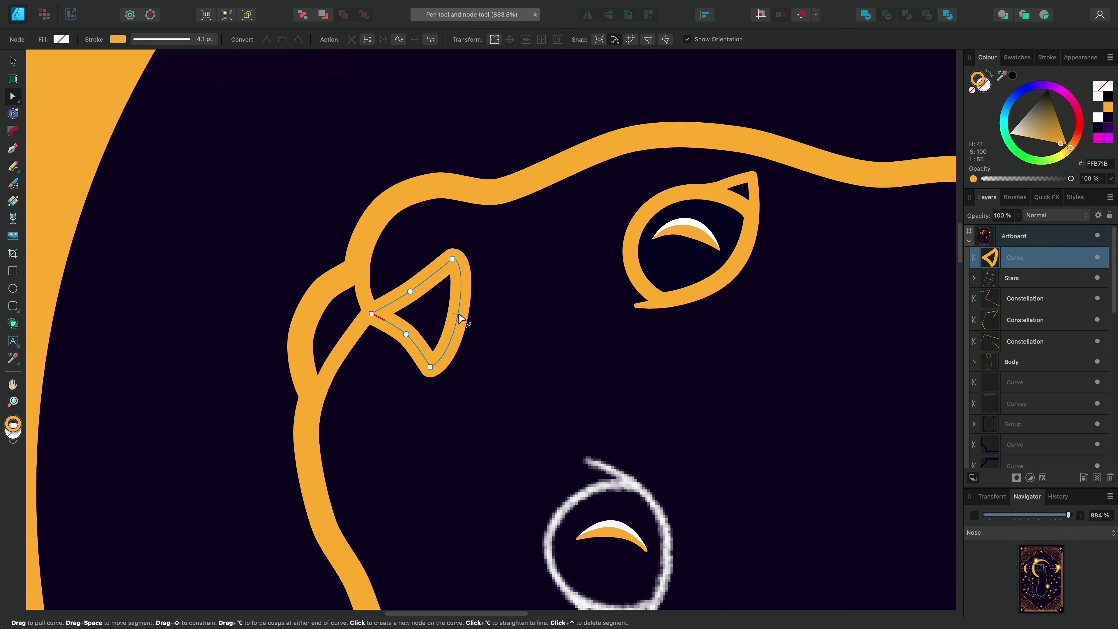
{"action": "left_click", "coordinate": [458, 313]}
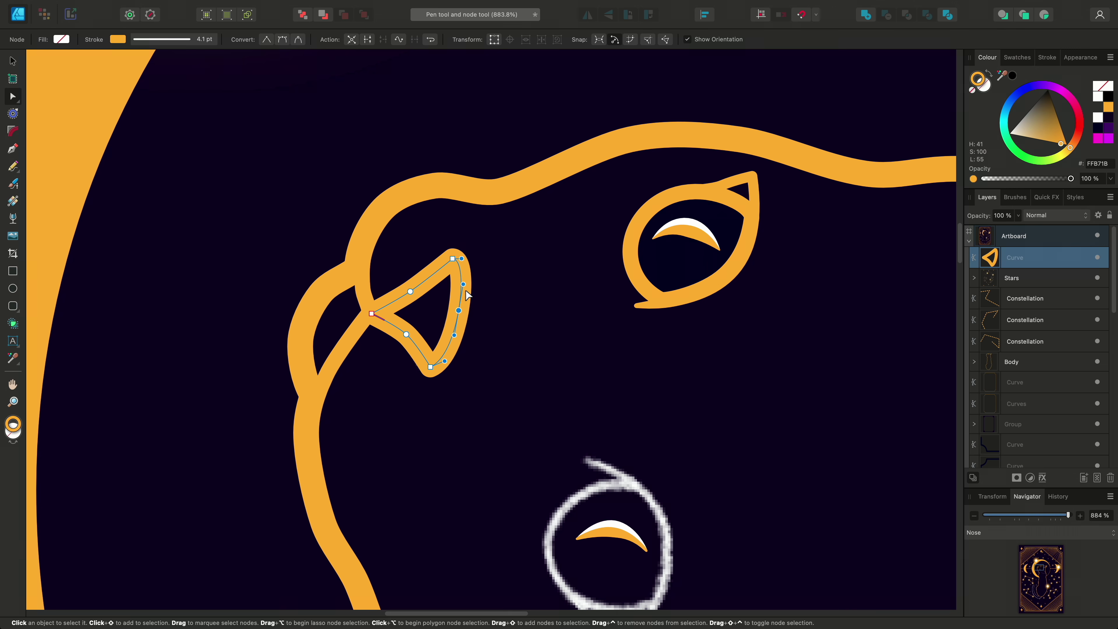
{"action": "key", "text": "alt"}
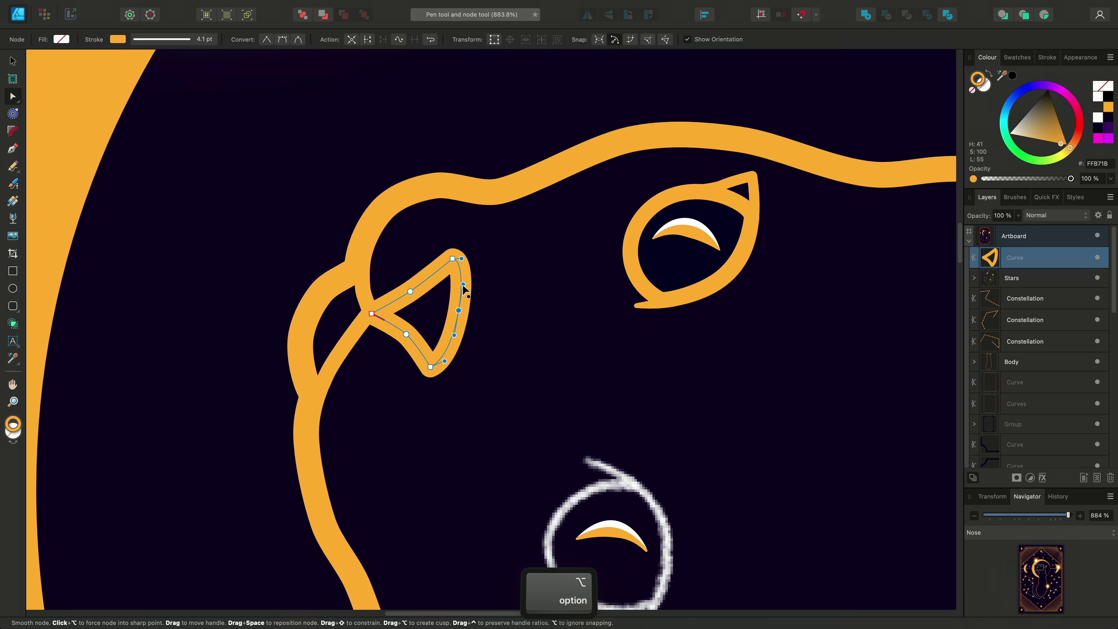
{"action": "left_click_drag", "start_coordinate": [463, 285], "coordinate": [478, 284]}
{"action": "left_click_drag", "start_coordinate": [455, 335], "coordinate": [471, 340]}
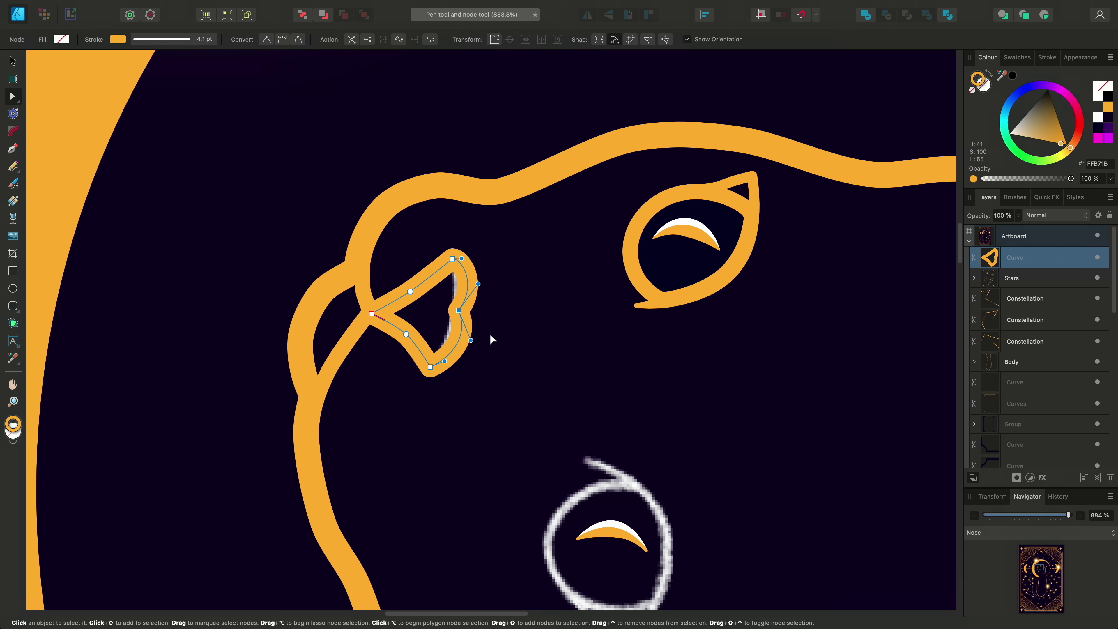
Jump to the saved Tail view and set the Pen to smart curve mode
{"action": "left_click", "coordinate": [992, 532]}
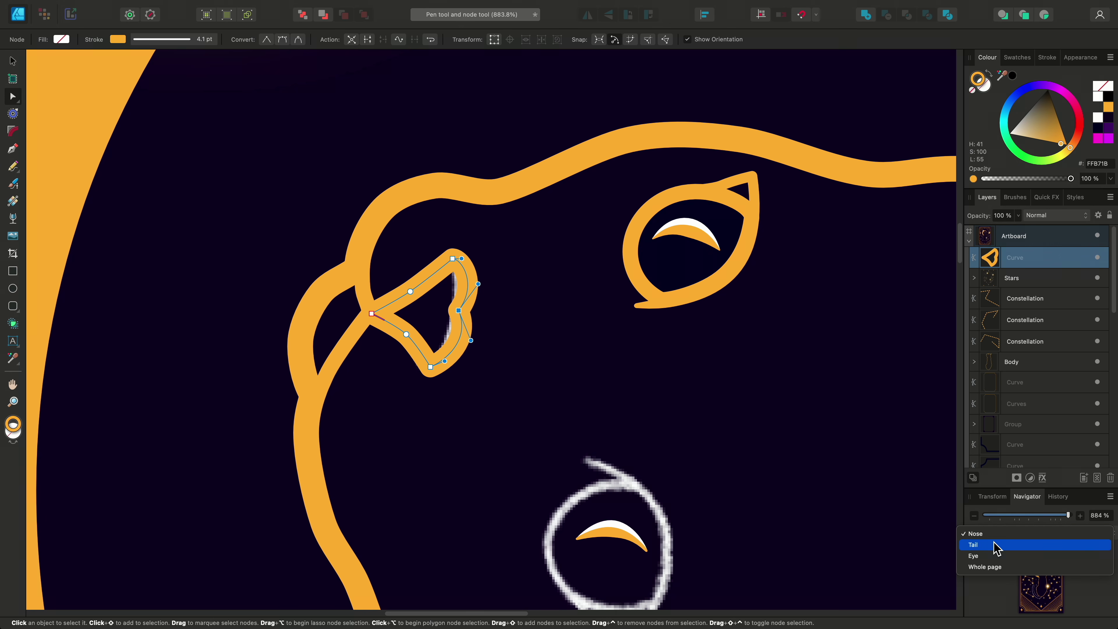
{"action": "left_click", "coordinate": [993, 544]}
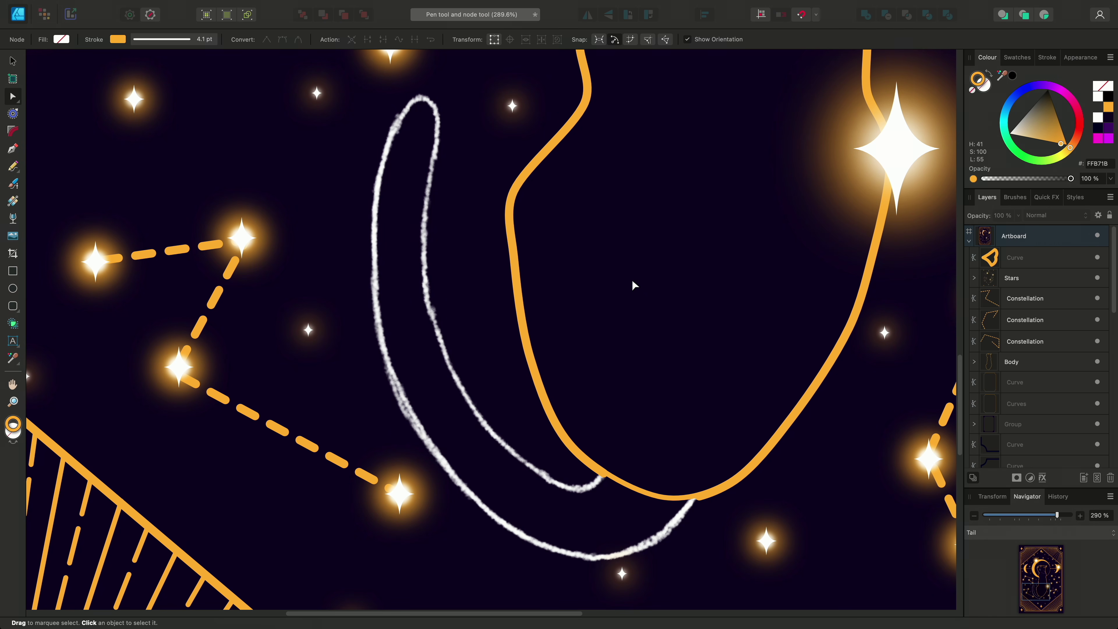
{"action": "key", "text": "p"}
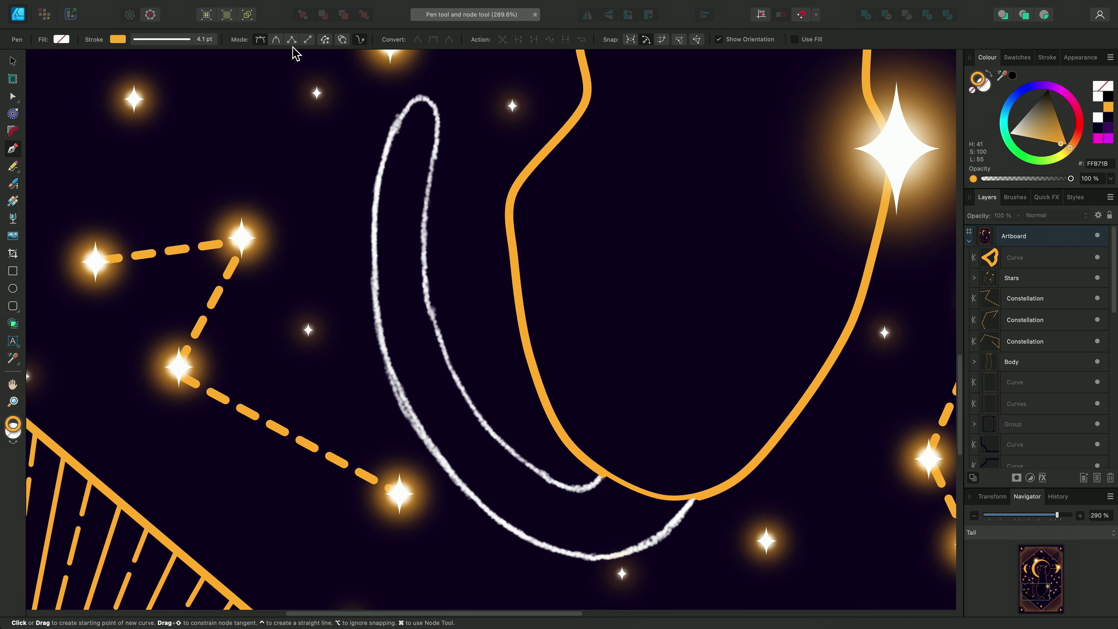
{"action": "left_click", "coordinate": [275, 39]}
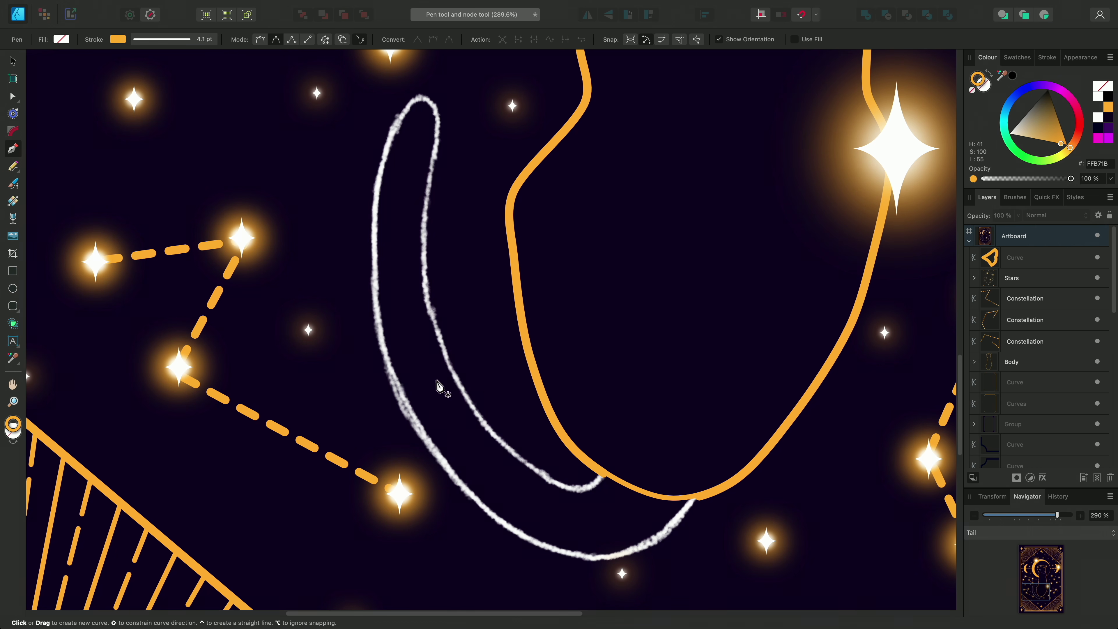
Trace up the white tail stroke and around the tail tip with smart-curve nodes
{"action": "left_click", "coordinate": [602, 475]}
{"action": "left_click", "coordinate": [582, 487]}
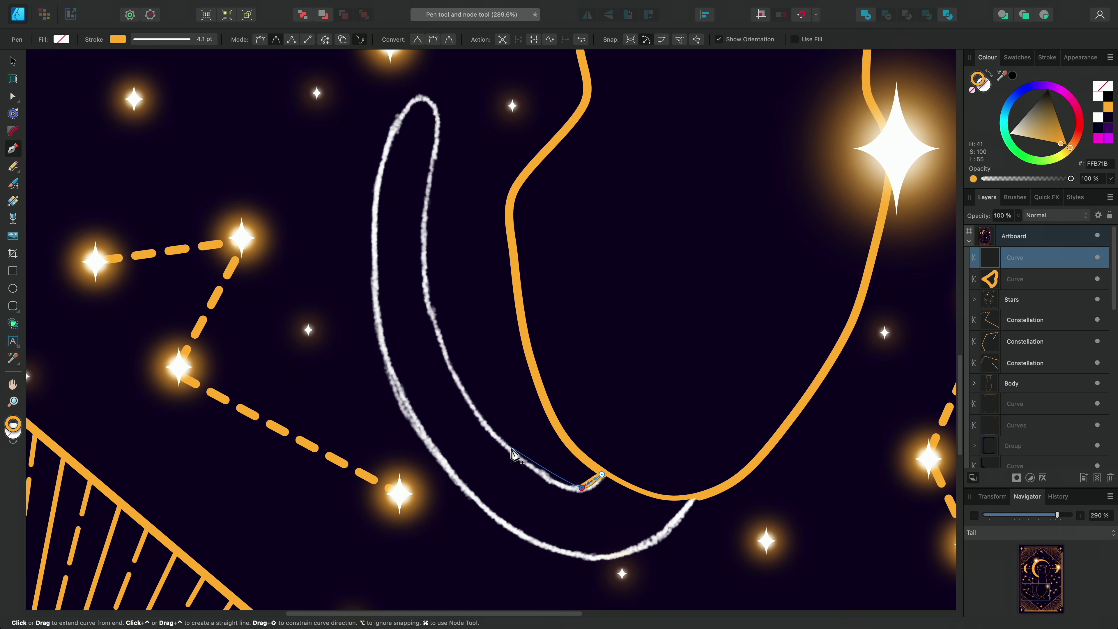
{"action": "left_click", "coordinate": [508, 445]}
{"action": "left_click", "coordinate": [453, 365]}
{"action": "left_click", "coordinate": [427, 261]}
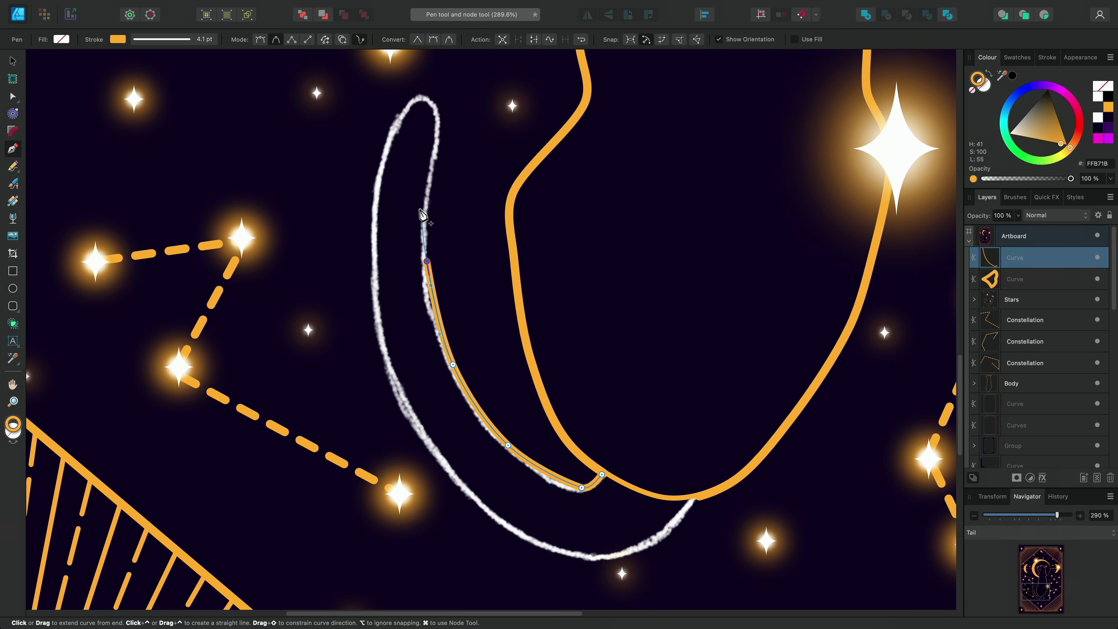
{"action": "left_click", "coordinate": [431, 177]}
{"action": "left_click", "coordinate": [437, 120]}
{"action": "left_click", "coordinate": [427, 98]}
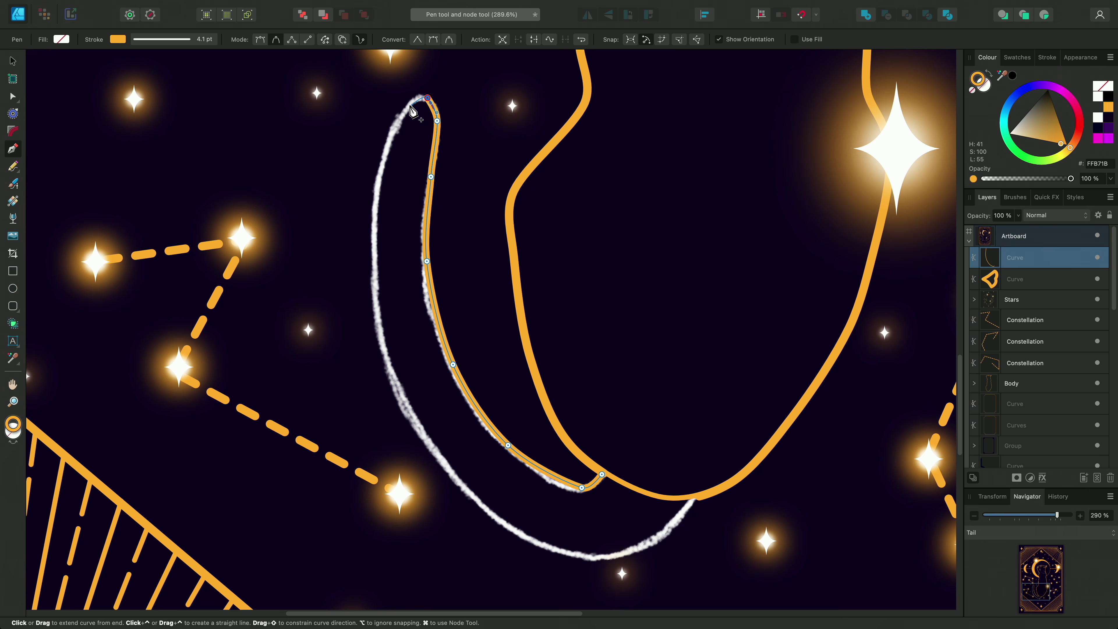
{"action": "left_click", "coordinate": [401, 114]}
Continue the curve down the tail's outer edge and bottom, then finish and deselect
{"action": "left_click", "coordinate": [375, 217]}
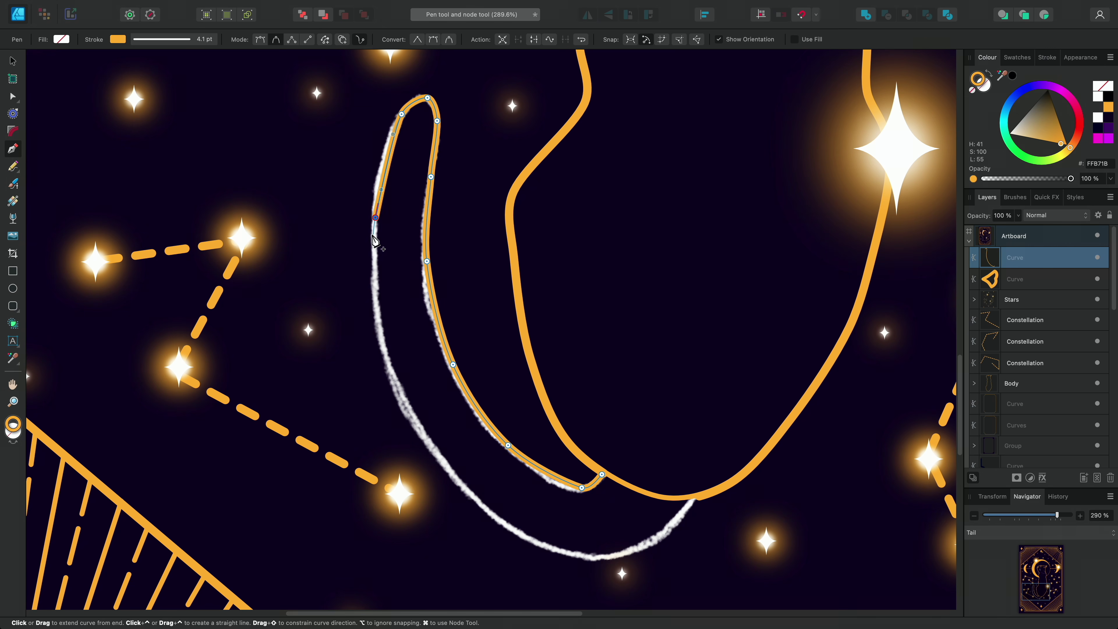
{"action": "left_click", "coordinate": [380, 325]}
{"action": "left_click", "coordinate": [403, 403]}
{"action": "left_click", "coordinate": [448, 461]}
{"action": "left_click", "coordinate": [501, 521]}
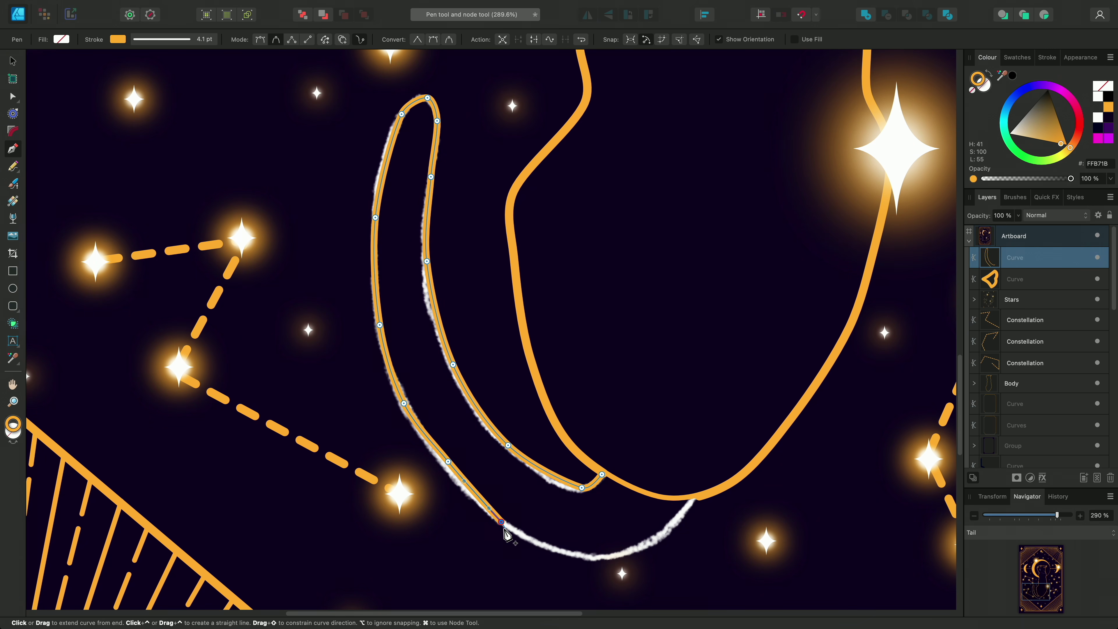
{"action": "left_click", "coordinate": [583, 558]}
{"action": "left_click", "coordinate": [649, 547]}
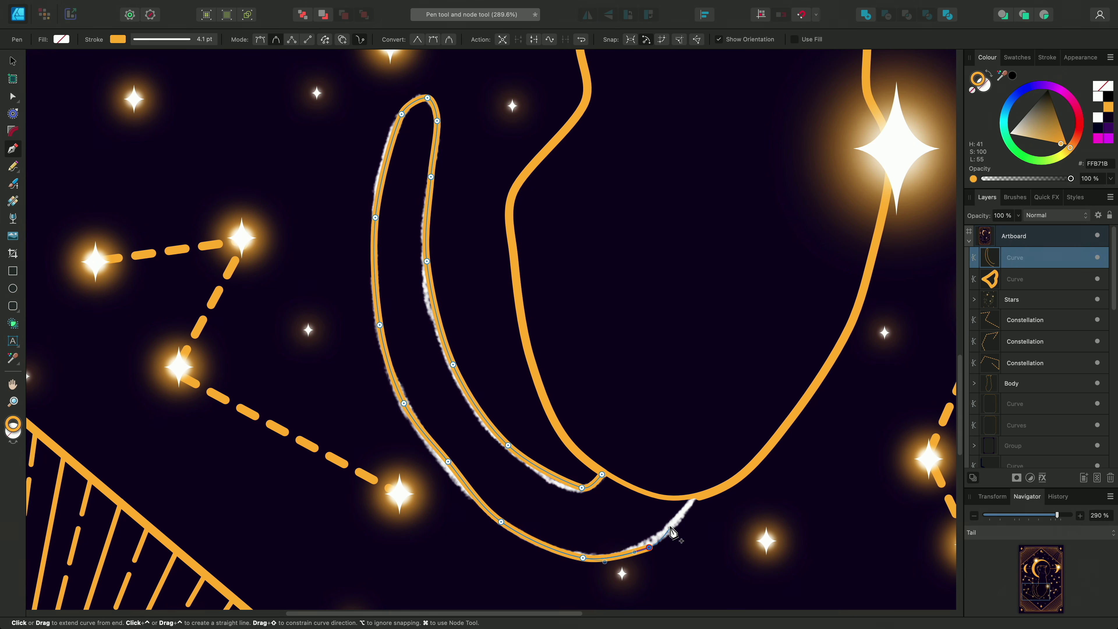
{"action": "left_click", "coordinate": [696, 496]}
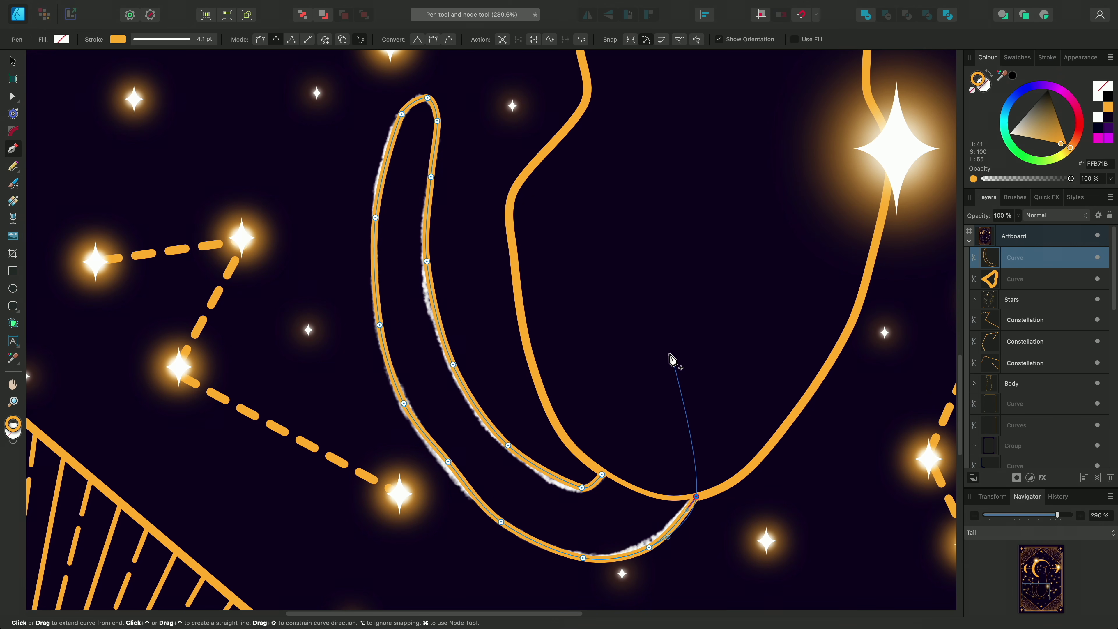
{"action": "key", "text": "Escape"}
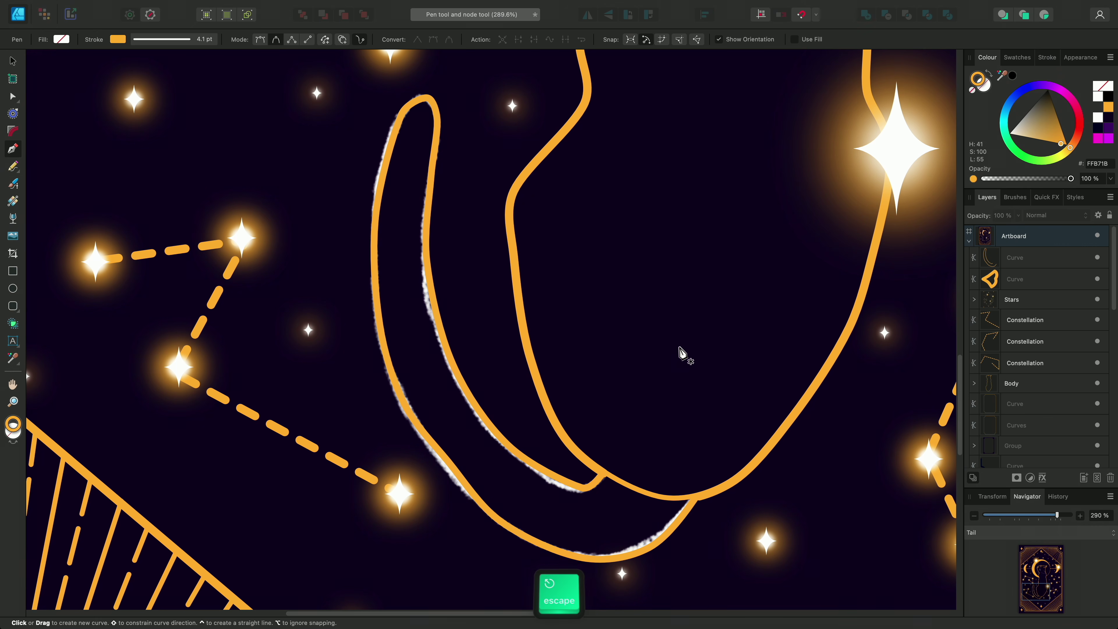
{"action": "key", "text": "Escape"}
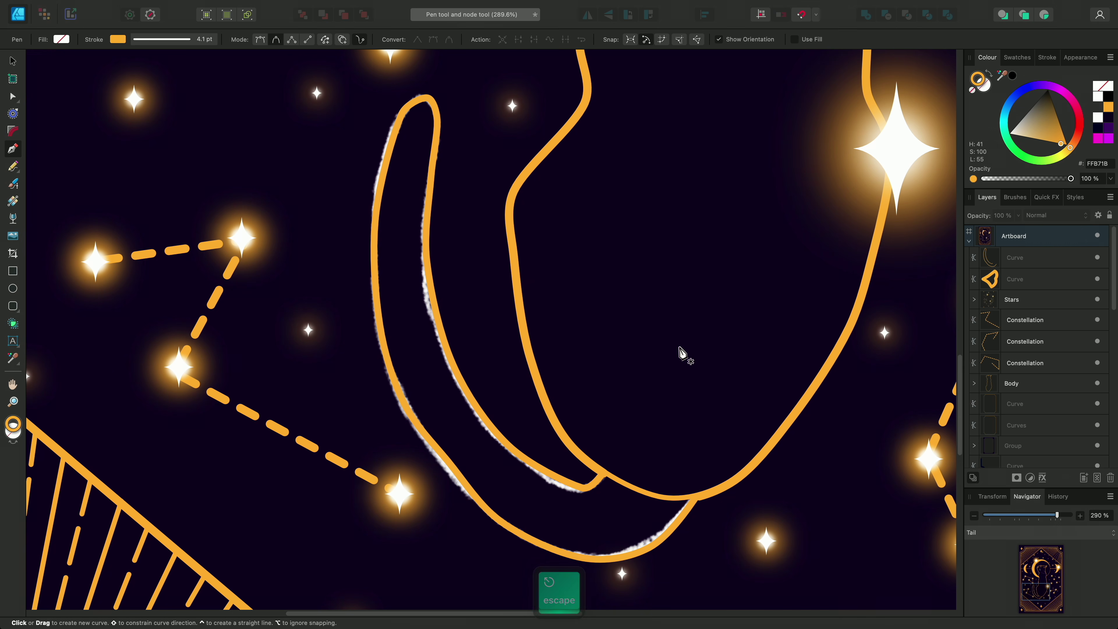
Pan to the empty star area and set the stroke style to dashed
{"action": "key", "text": "space"}
{"action": "left_click_drag", "start_coordinate": [839, 197], "coordinate": [154, 589]}
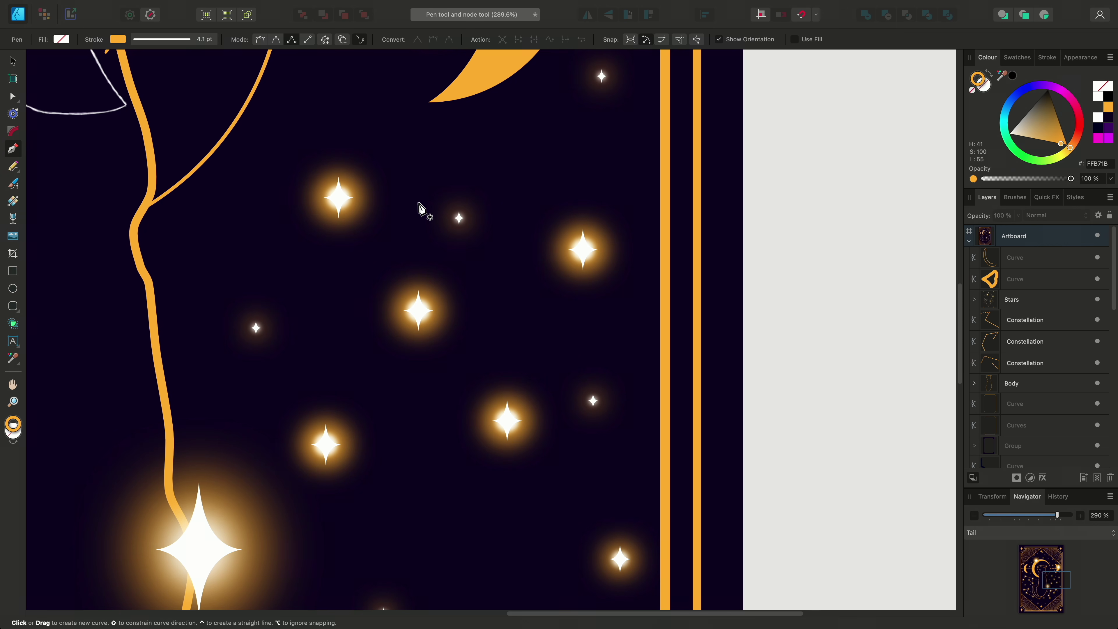
{"action": "left_click", "coordinate": [1045, 59]}
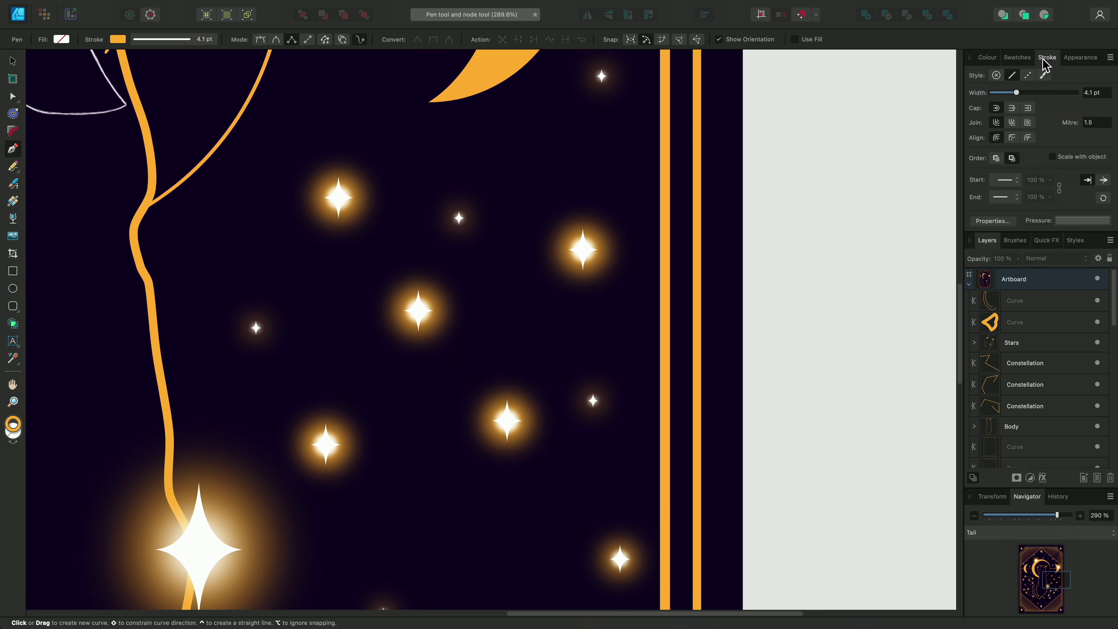
{"action": "left_click", "coordinate": [1029, 76]}
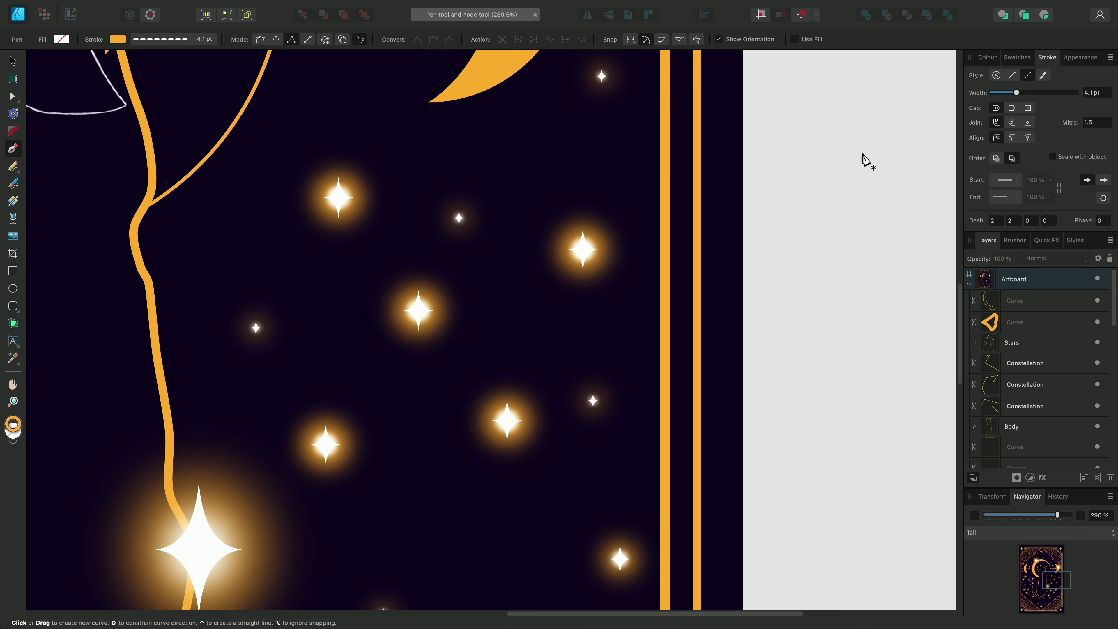
Pen-draw a dashed line linking the upper, lower, middle, right and lower-right stars
{"action": "left_click", "coordinate": [338, 194]}
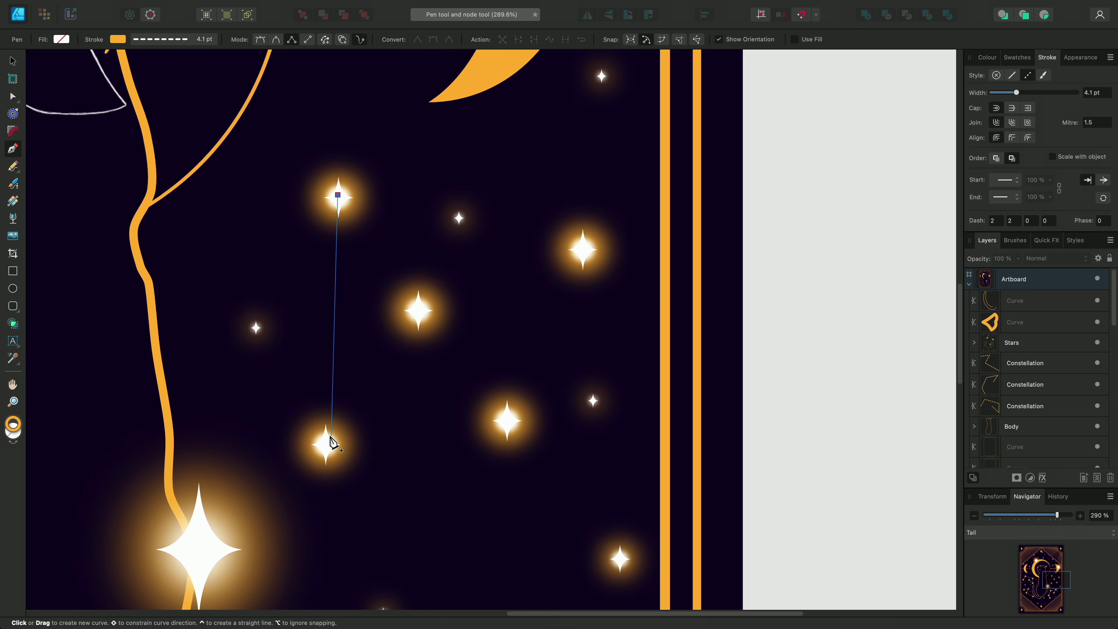
{"action": "left_click", "coordinate": [325, 443]}
{"action": "left_click", "coordinate": [417, 309]}
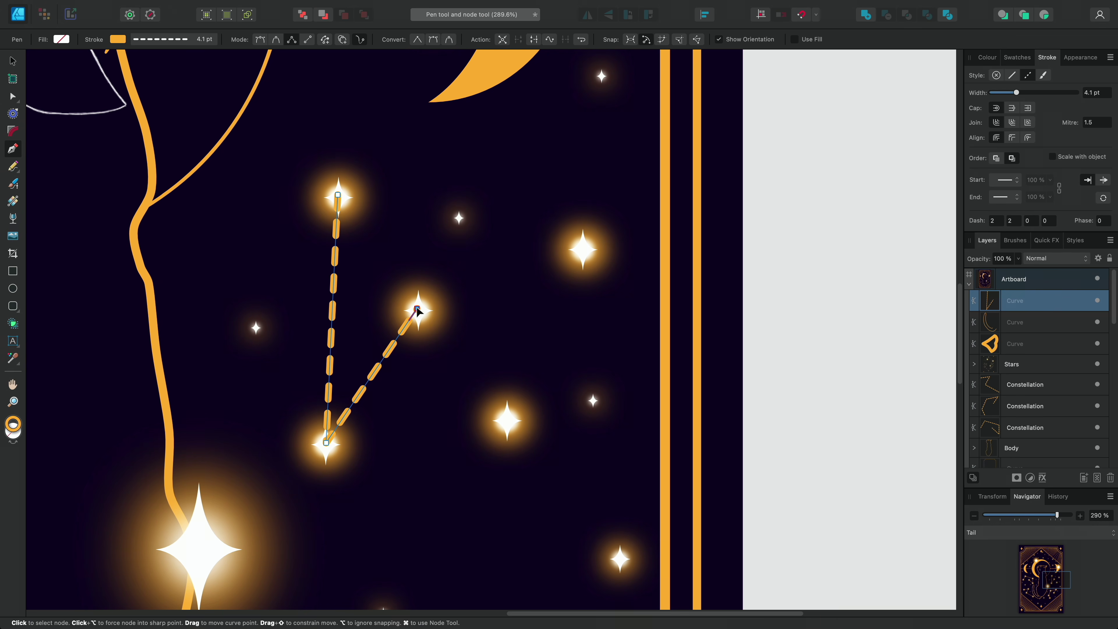
{"action": "left_click", "coordinate": [584, 247]}
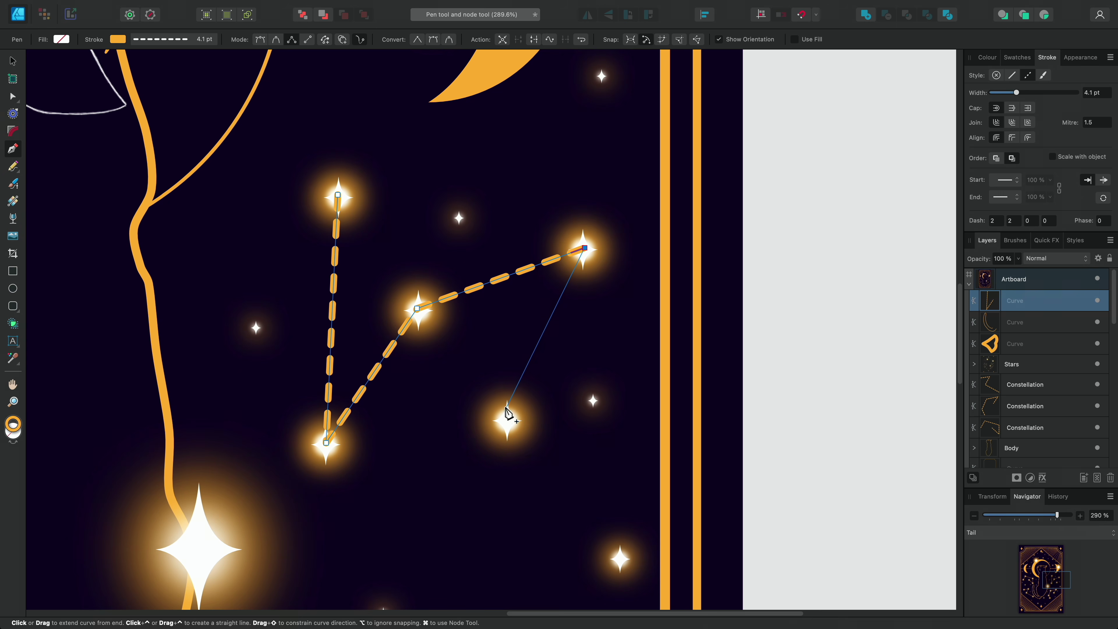
{"action": "left_click", "coordinate": [507, 425]}
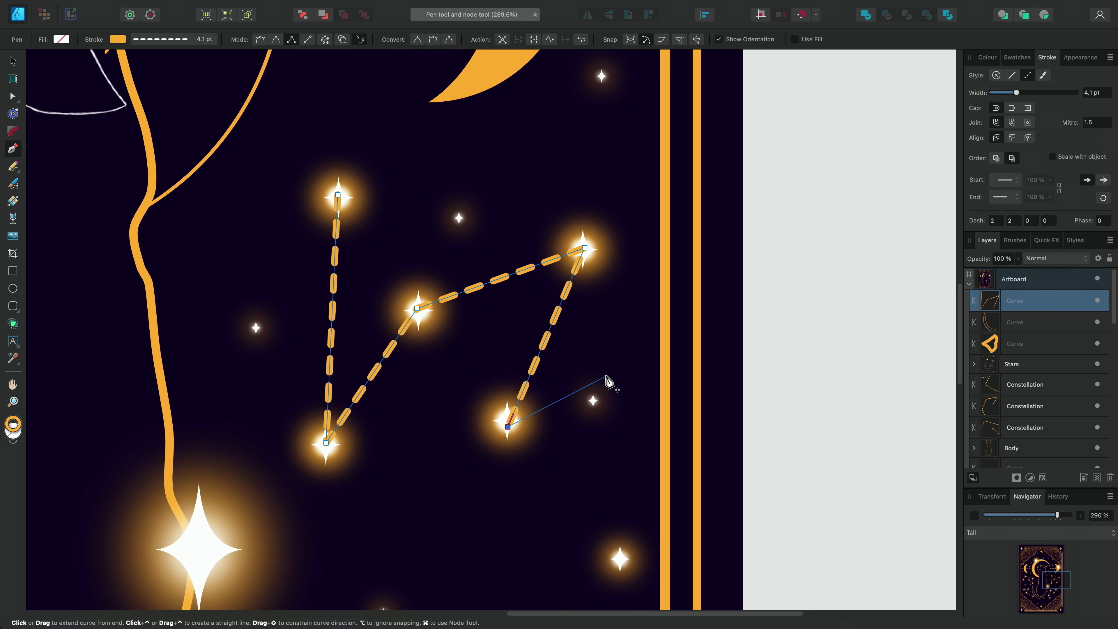
{"action": "key", "text": "Escape"}
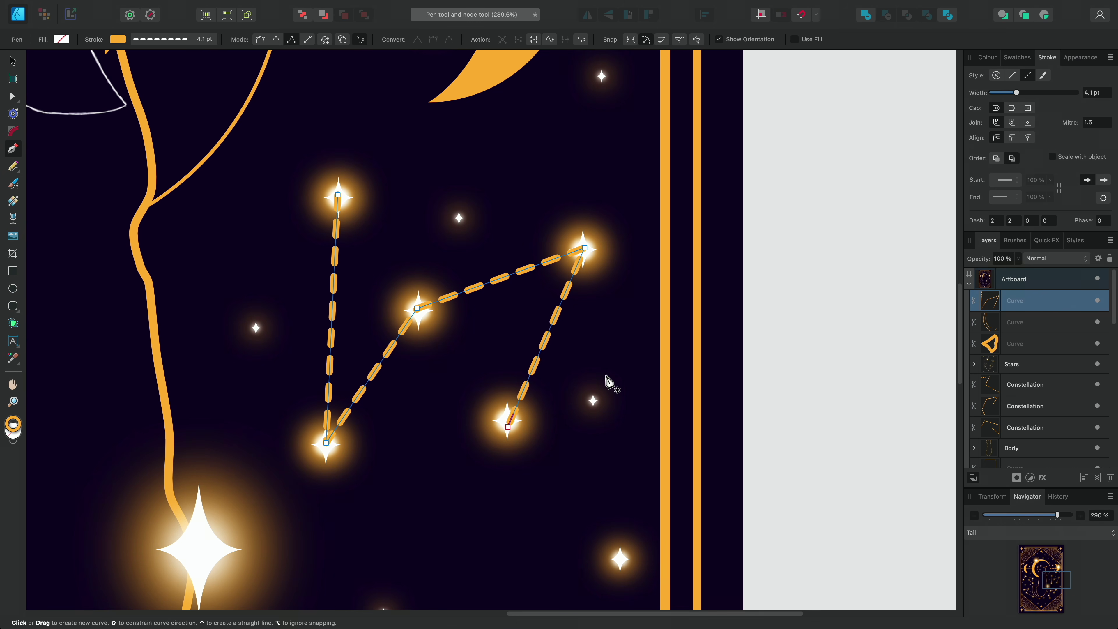
Send the constellation line behind the Stars group and deselect it
{"action": "key", "text": "super+bracketleft"}
{"action": "key", "text": "super+bracketleft"}
{"action": "key", "text": "super+bracketleft"}
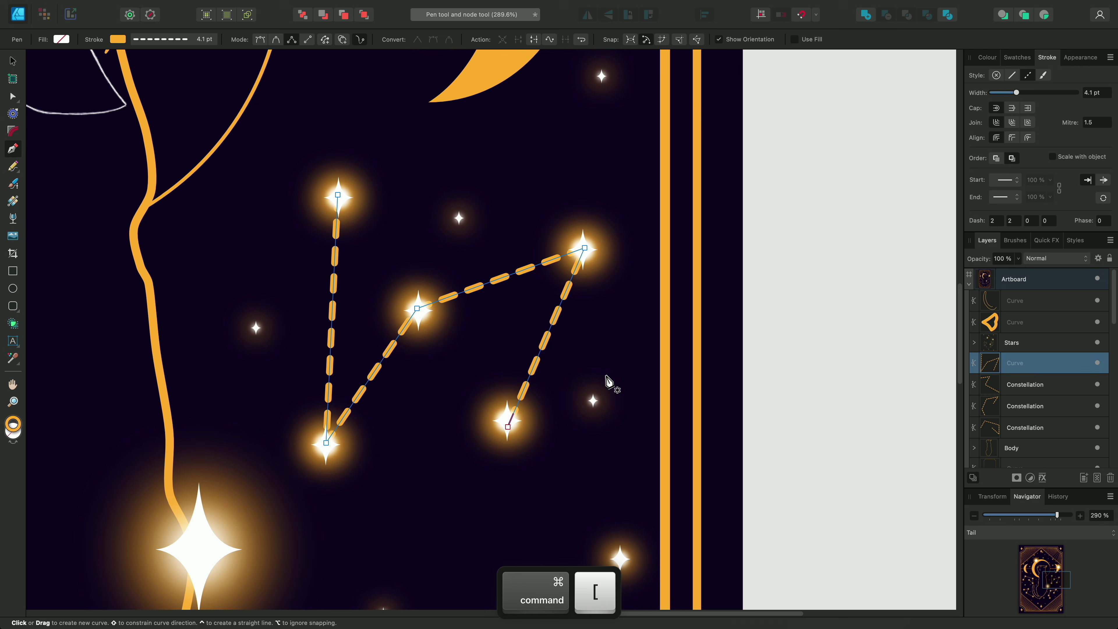
{"action": "key", "text": "Escape"}
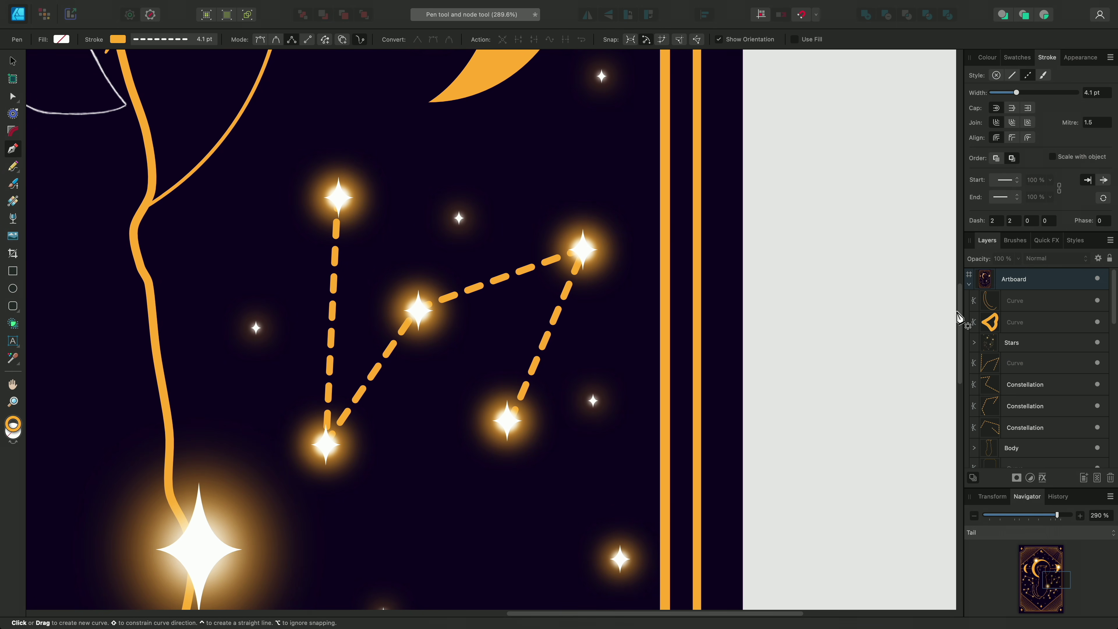
{"action": "scroll", "coordinate": [955, 266], "scroll_direction": "up", "scroll_amount": 5}
{"action": "scroll", "coordinate": [955, 266], "scroll_direction": "up", "scroll_amount": 10}
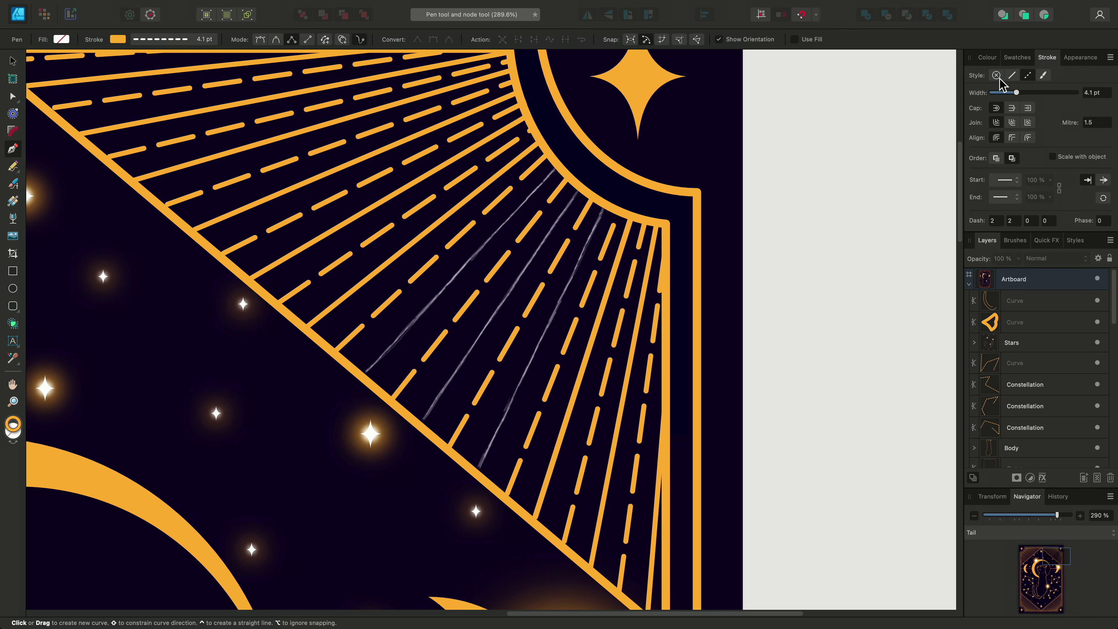
Set a solid stroke and Pen Line mode, then draw three straight rays over the white guides
{"action": "left_click", "coordinate": [1011, 75]}
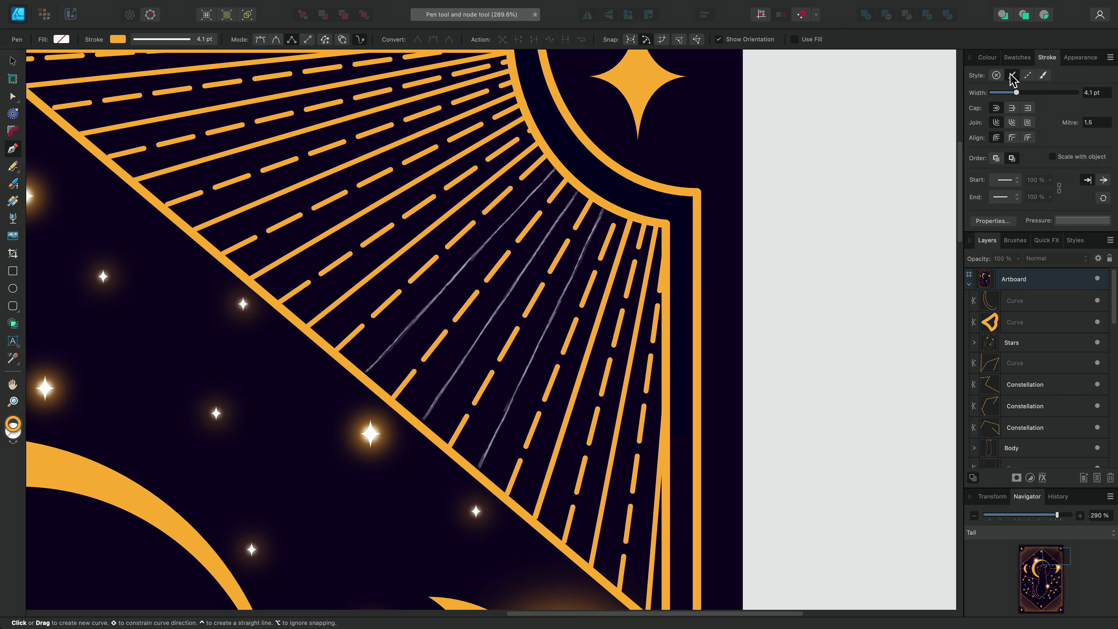
{"action": "left_click", "coordinate": [310, 43]}
{"action": "left_click", "coordinate": [363, 377]}
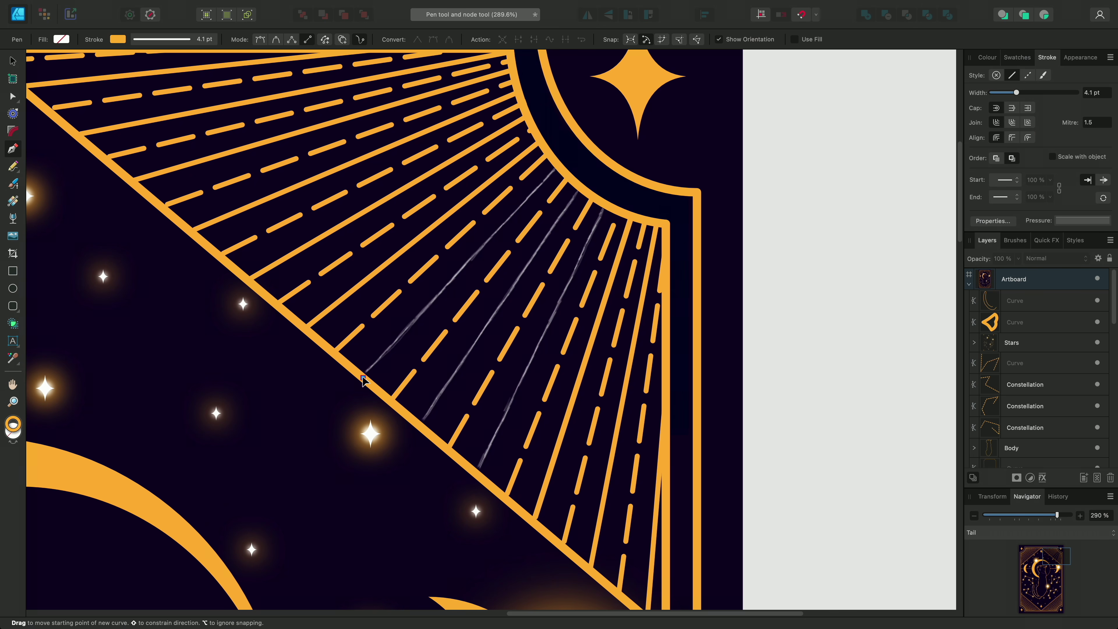
{"action": "left_click", "coordinate": [557, 165]}
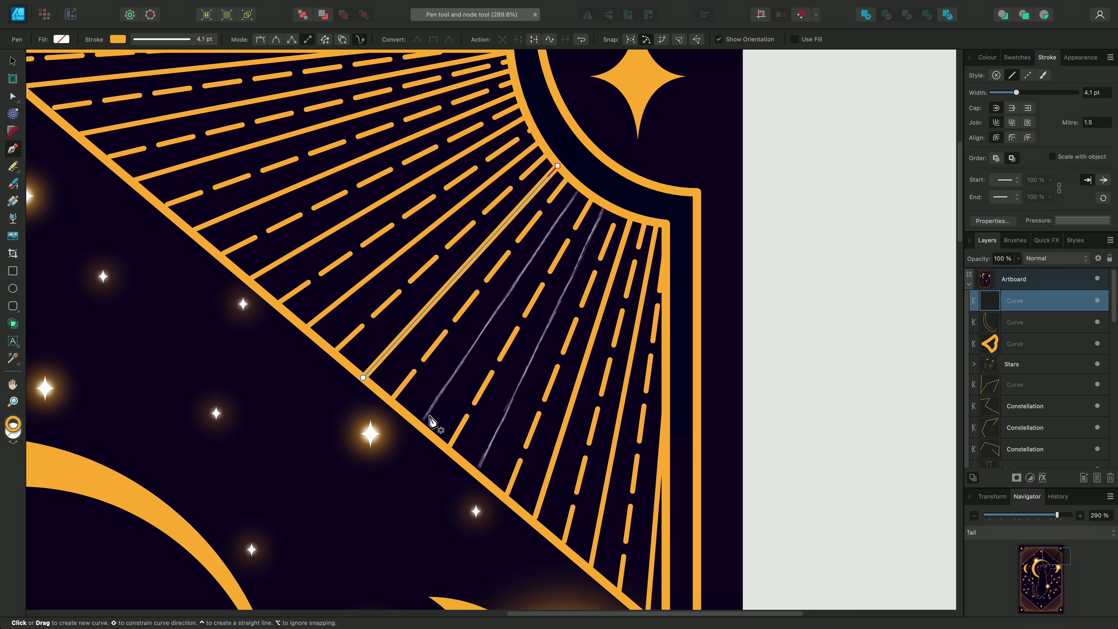
{"action": "left_click", "coordinate": [422, 425]}
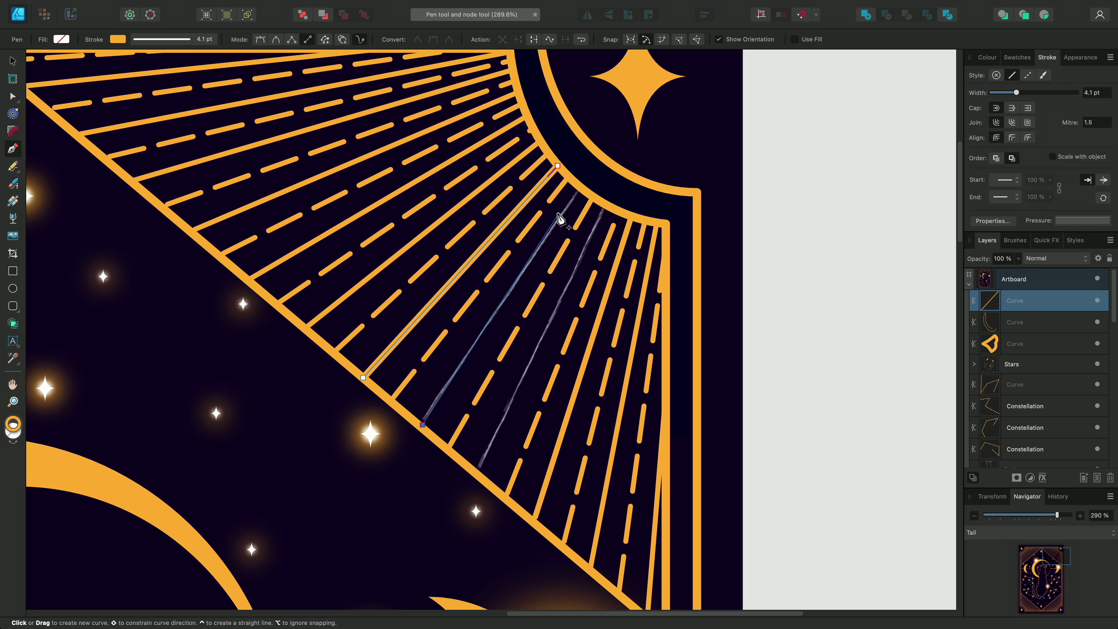
{"action": "left_click", "coordinate": [581, 188]}
{"action": "left_click", "coordinate": [478, 471]}
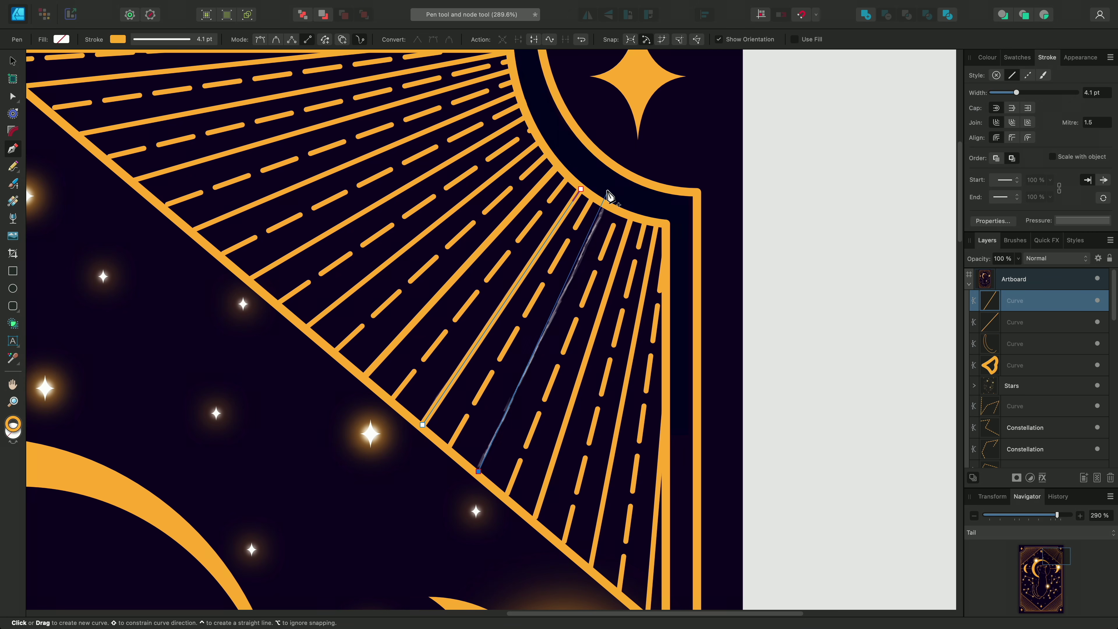
{"action": "left_click", "coordinate": [604, 206]}
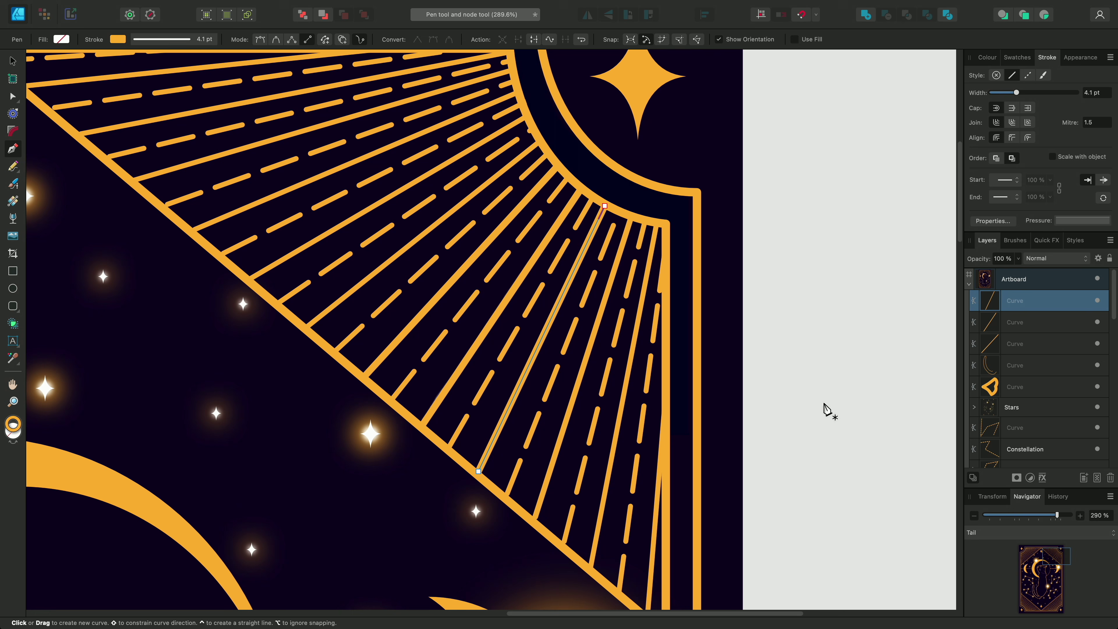
{"action": "left_click", "coordinate": [986, 533]}
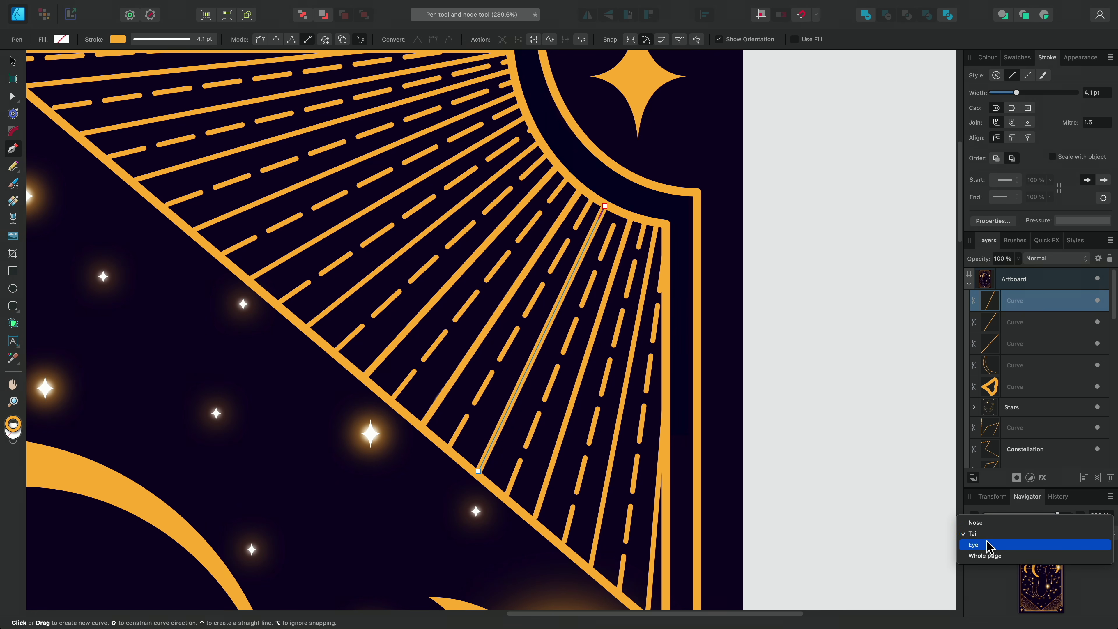
From the Eye view, Shift+Cmd-drag an ellipse into a circle centred on the eye highlight
{"action": "left_click", "coordinate": [986, 545]}
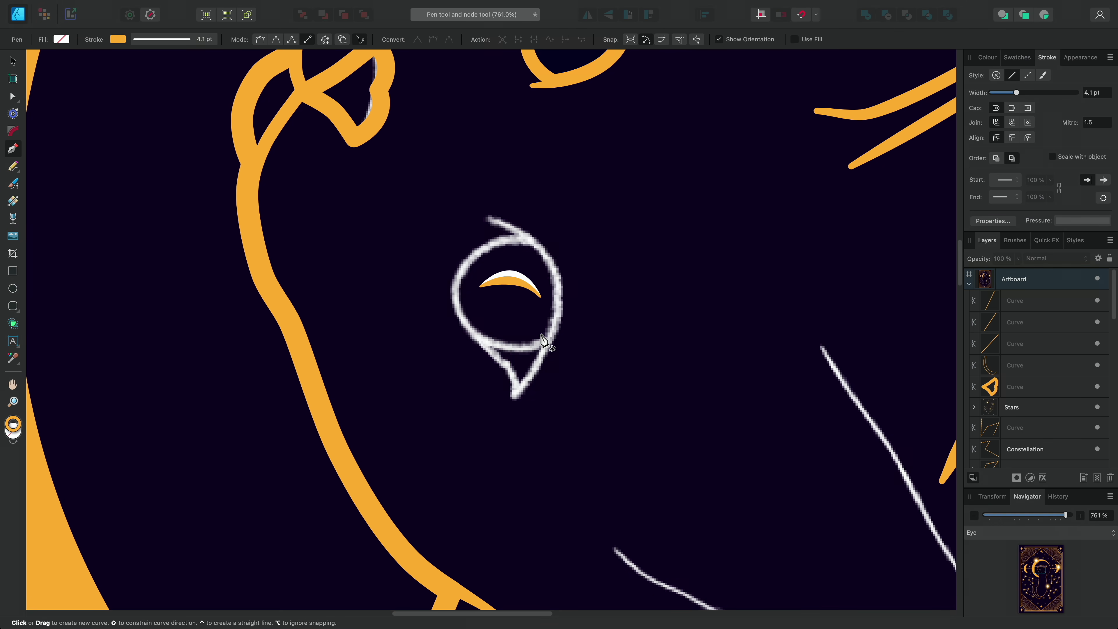
{"action": "left_click", "coordinate": [13, 288]}
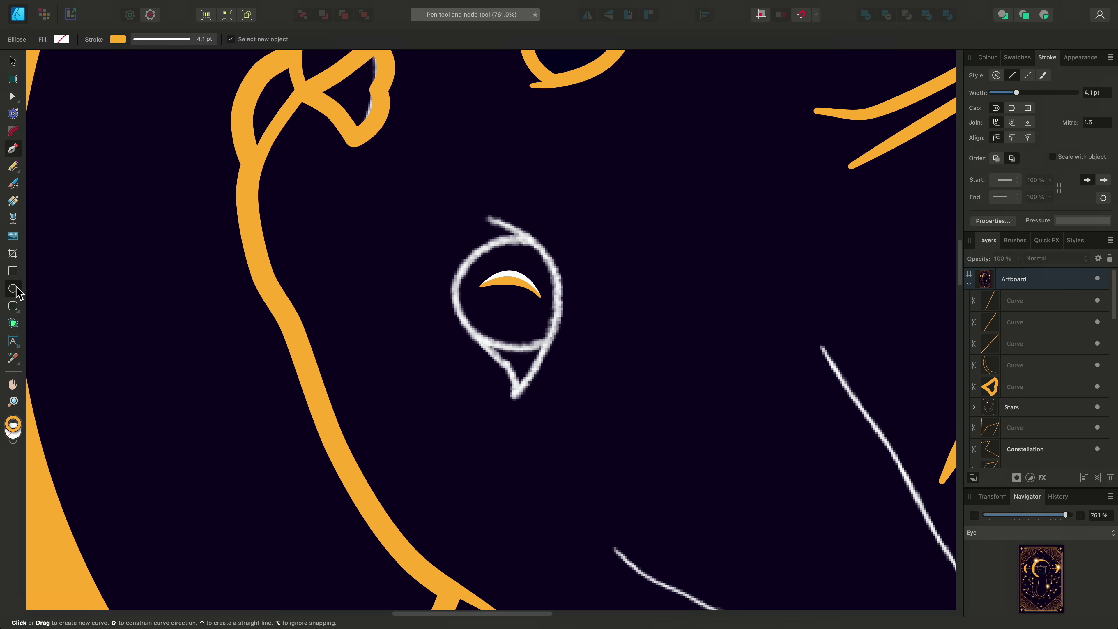
{"action": "key", "text": "shift"}
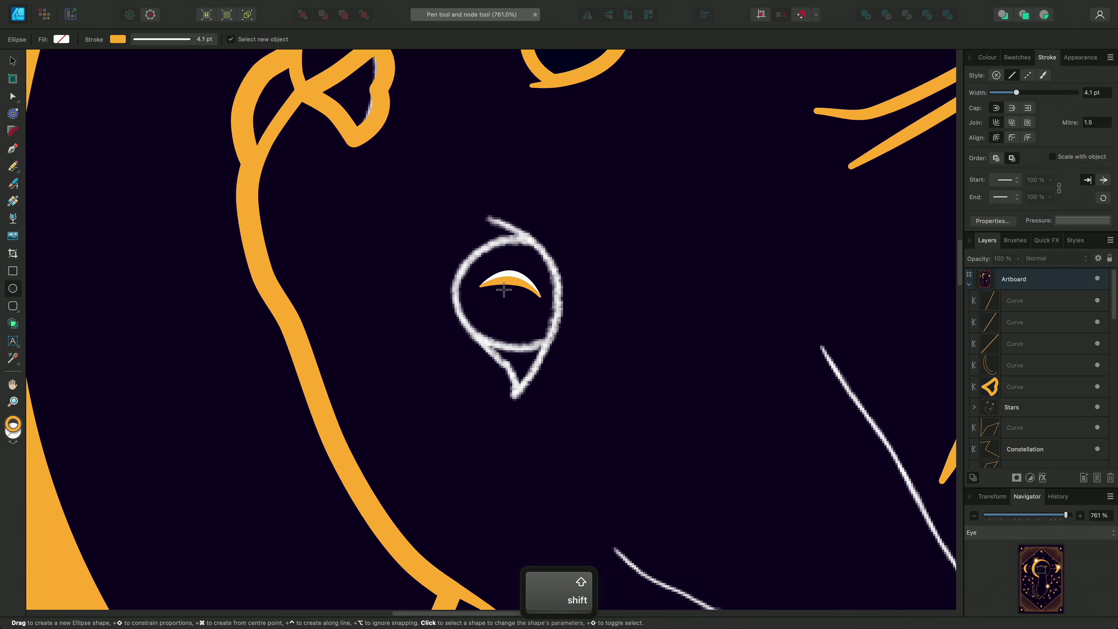
{"action": "left_click_drag", "start_coordinate": [509, 288], "coordinate": [555, 351]}
{"action": "key", "text": "super"}
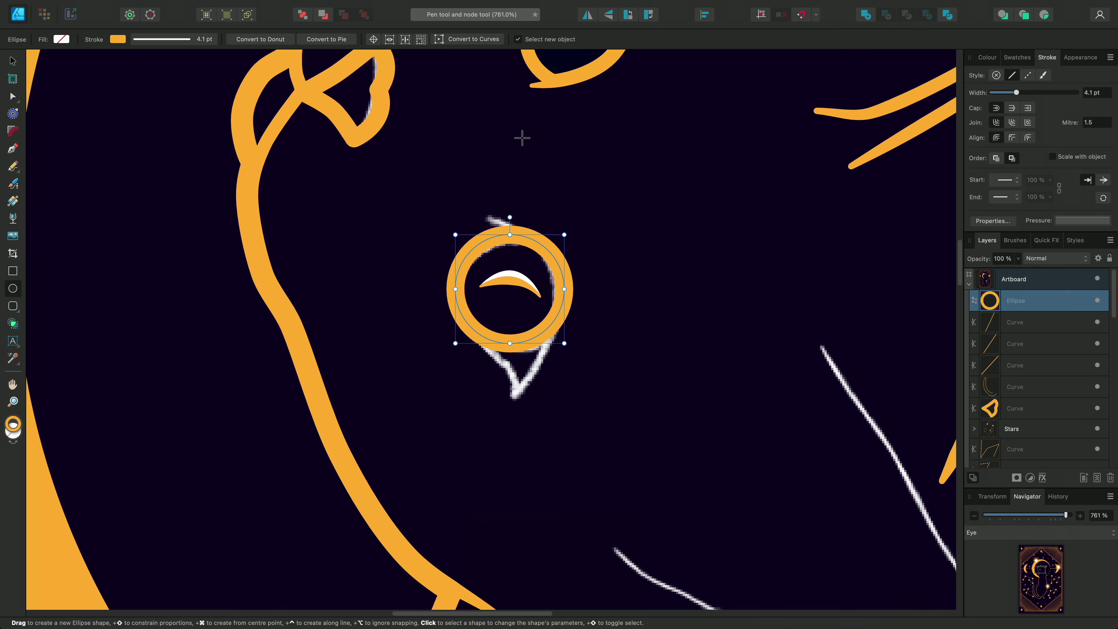
Convert the eye circle to curves and break it at its right-side nodes
{"action": "left_click", "coordinate": [473, 40]}
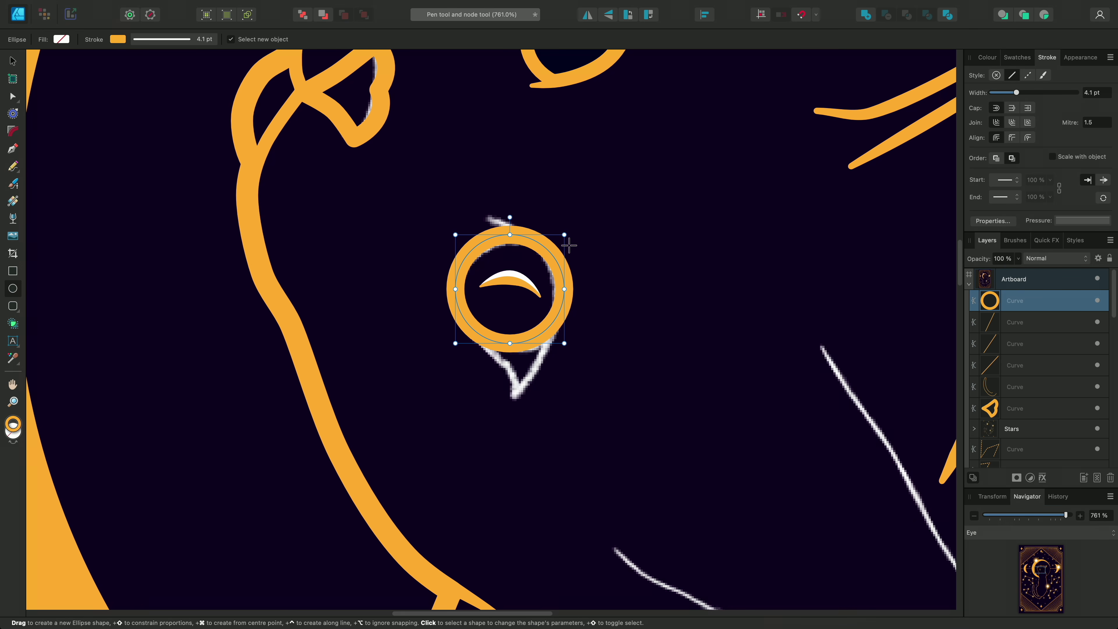
{"action": "key", "text": "a"}
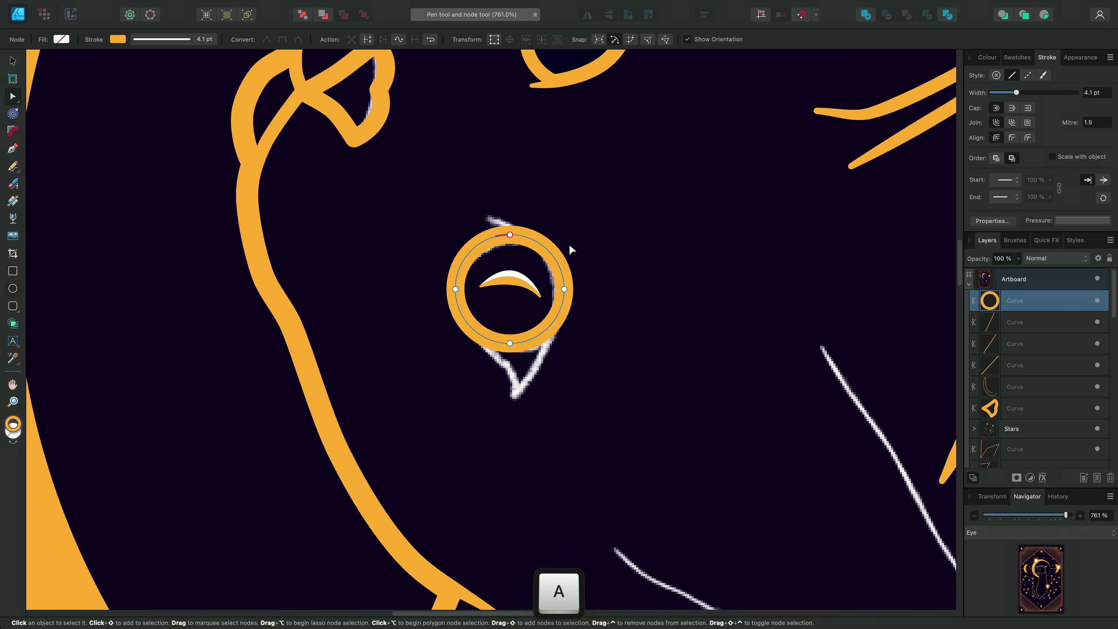
{"action": "left_click", "coordinate": [530, 238]}
{"action": "left_click", "coordinate": [554, 329]}
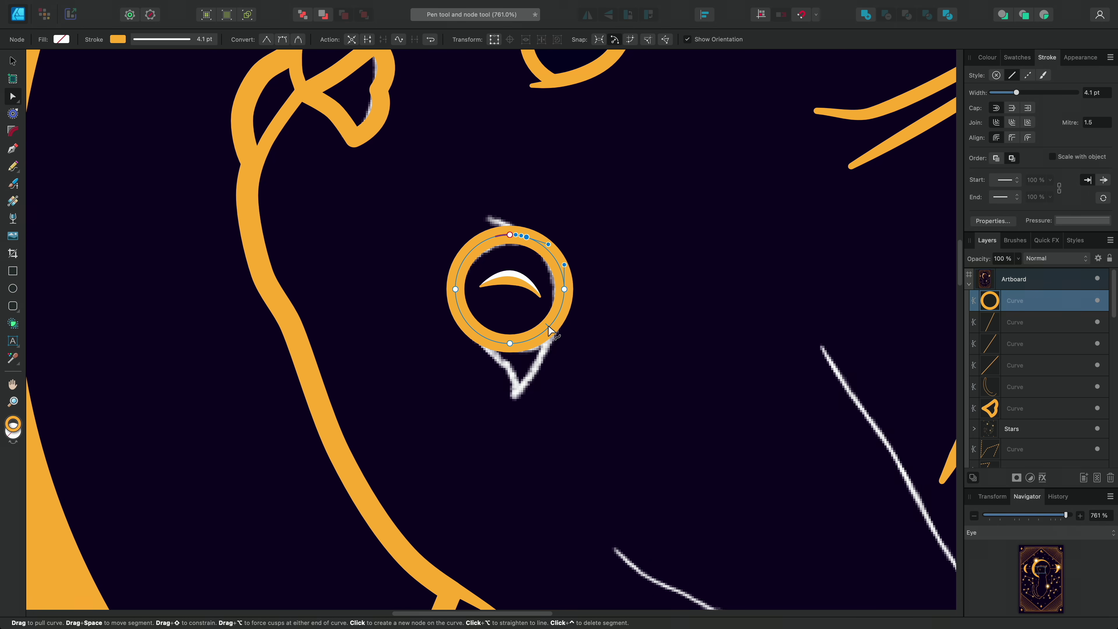
{"action": "left_click_drag", "start_coordinate": [519, 211], "coordinate": [560, 340]}
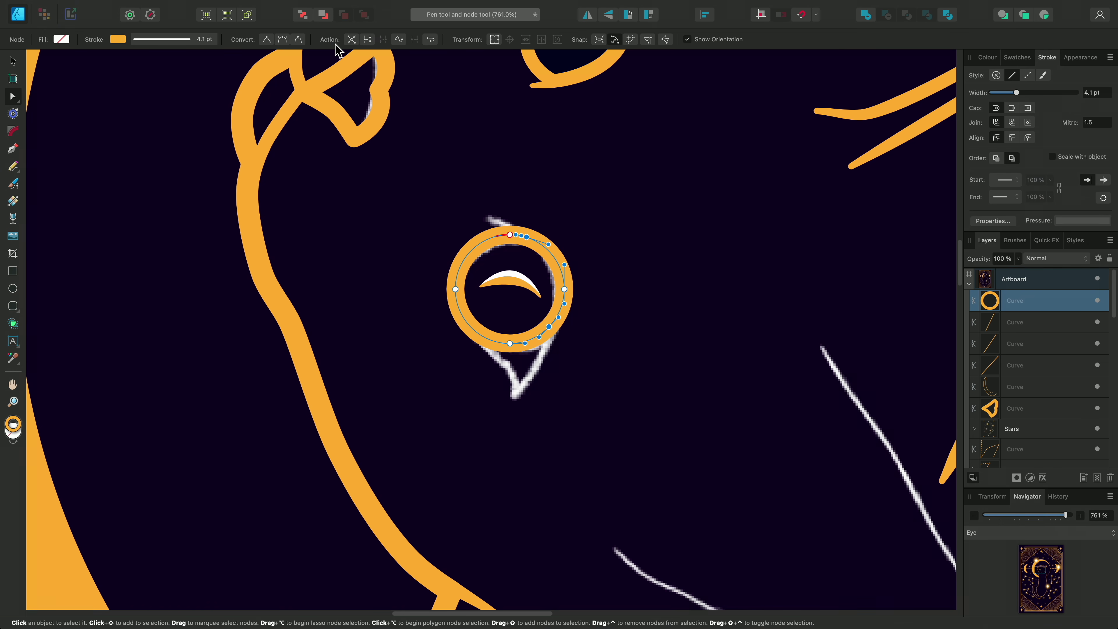
{"action": "left_click", "coordinate": [367, 43]}
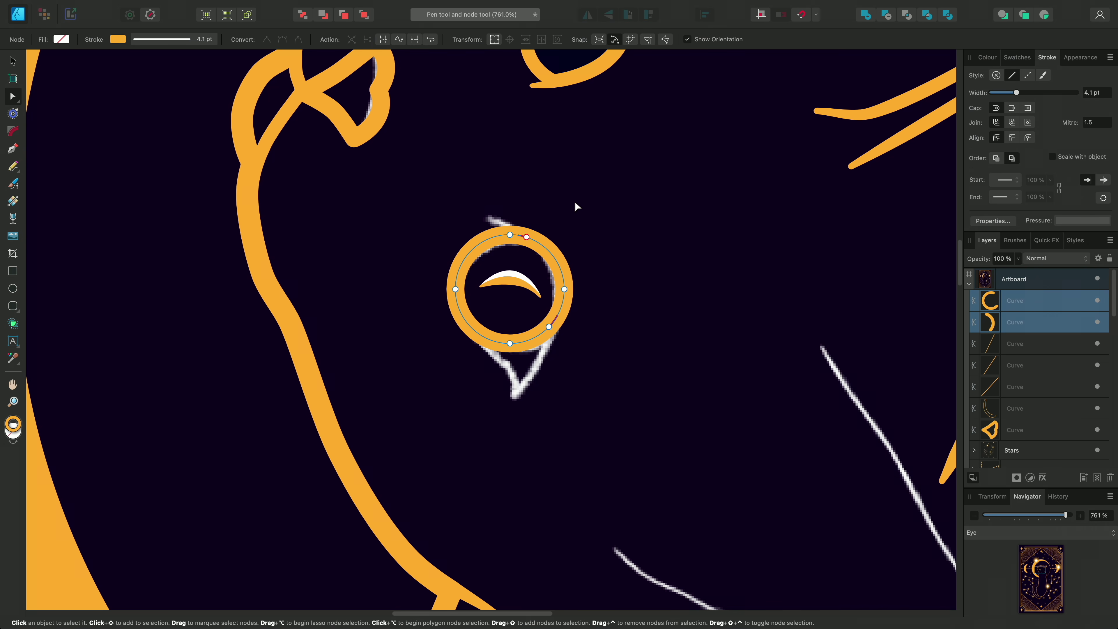
Select the ring's right arc, pull it away and delete it
{"action": "key", "text": "v"}
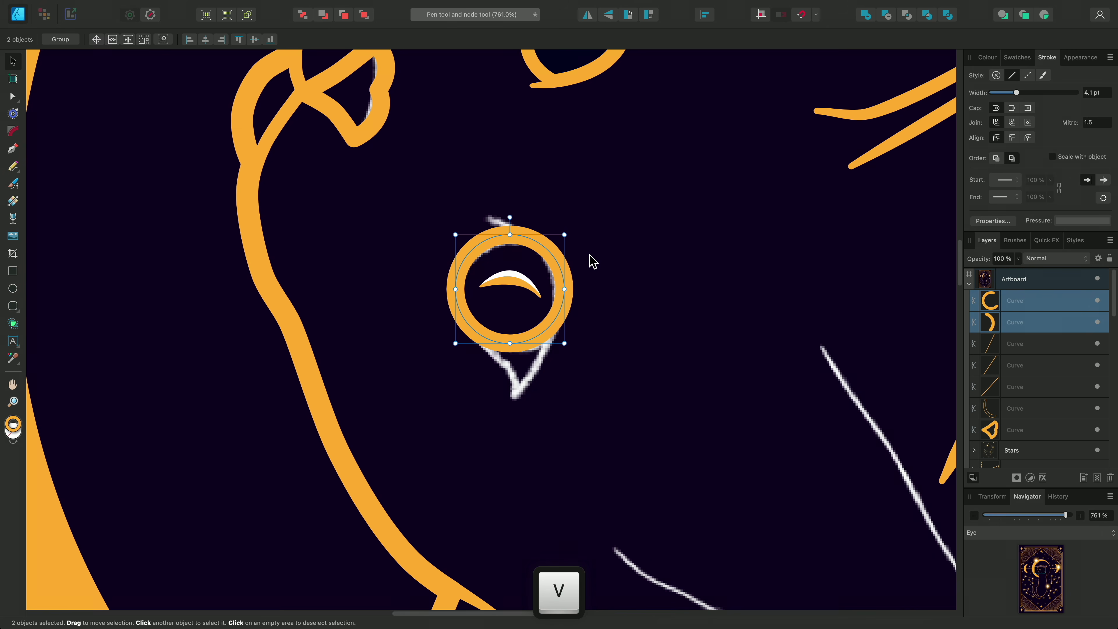
{"action": "left_click", "coordinate": [575, 260]}
{"action": "left_click", "coordinate": [559, 262]}
{"action": "left_click_drag", "start_coordinate": [559, 265], "coordinate": [612, 269]}
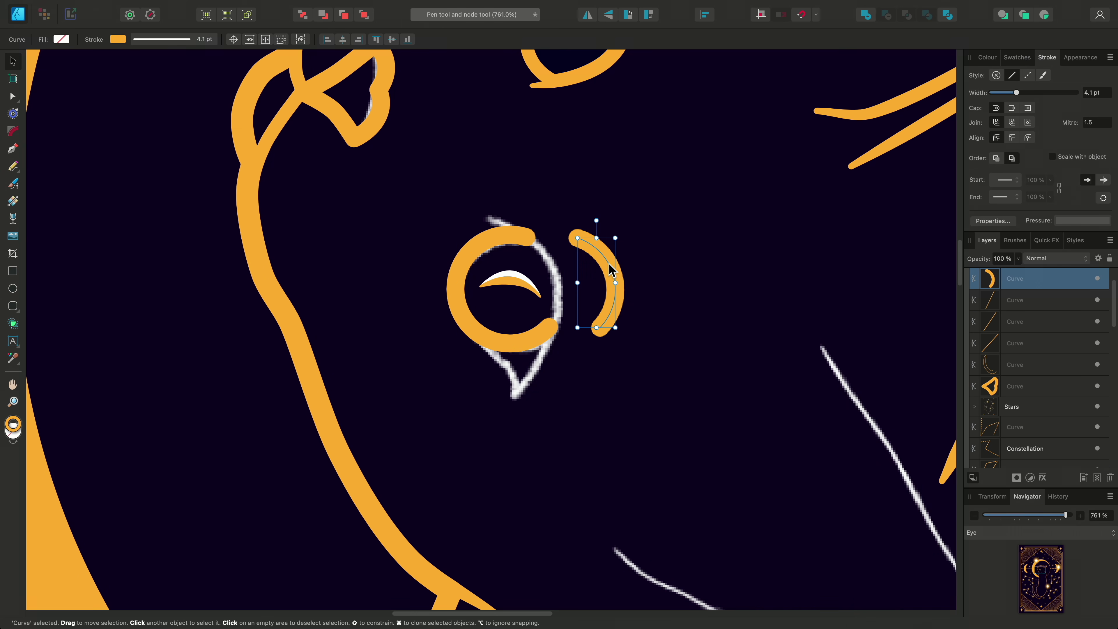
{"action": "key", "text": "BackSpace"}
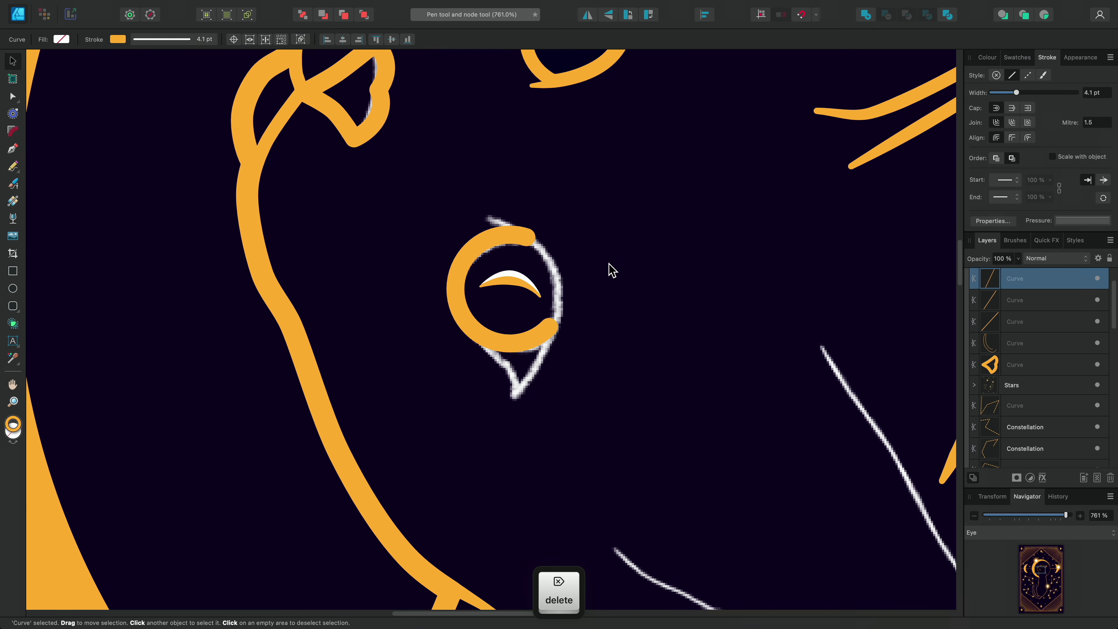
Pen-draw a teardrop curve from the ring's top down to a point and back up
{"action": "key", "text": "p"}
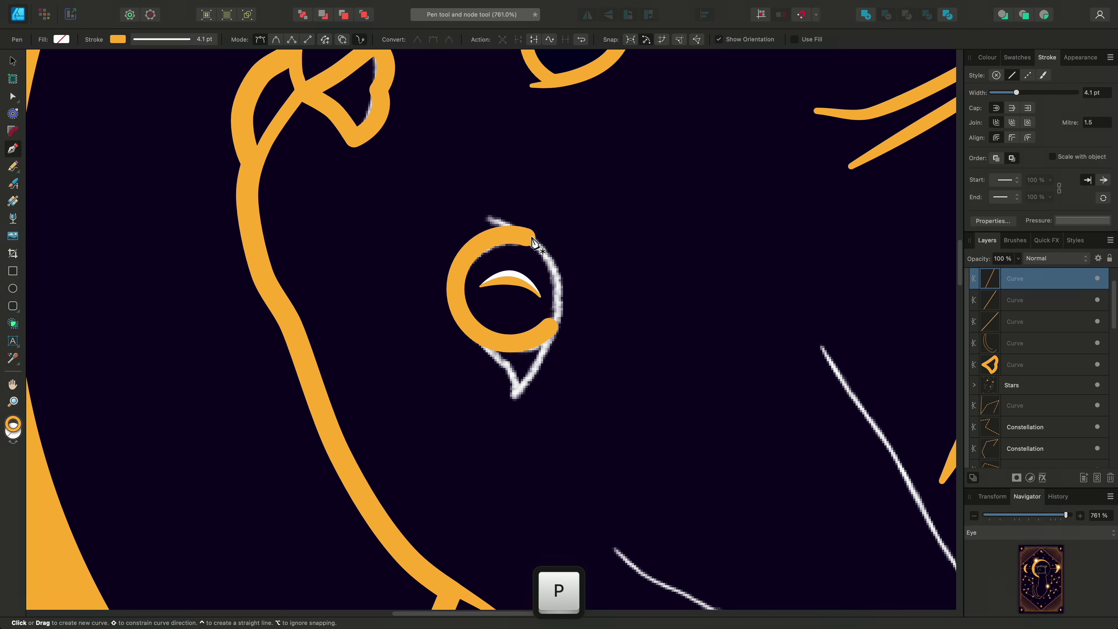
{"action": "left_click", "coordinate": [493, 218]}
{"action": "left_click_drag", "start_coordinate": [559, 294], "coordinate": [556, 346]}
{"action": "left_click", "coordinate": [515, 395]}
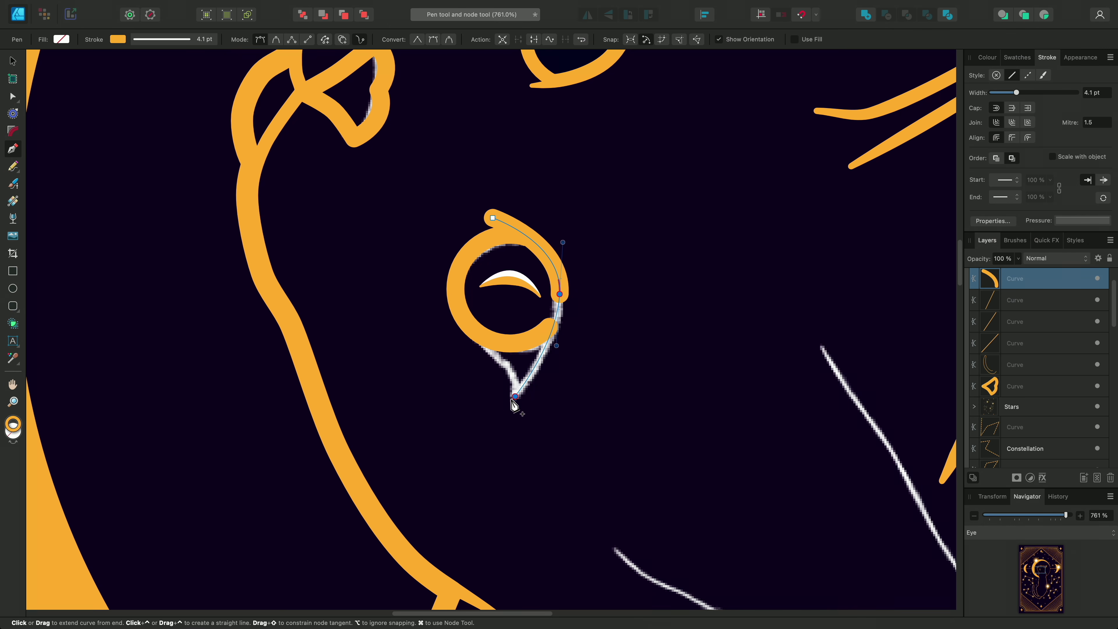
{"action": "left_click_drag", "start_coordinate": [473, 329], "coordinate": [430, 283]}
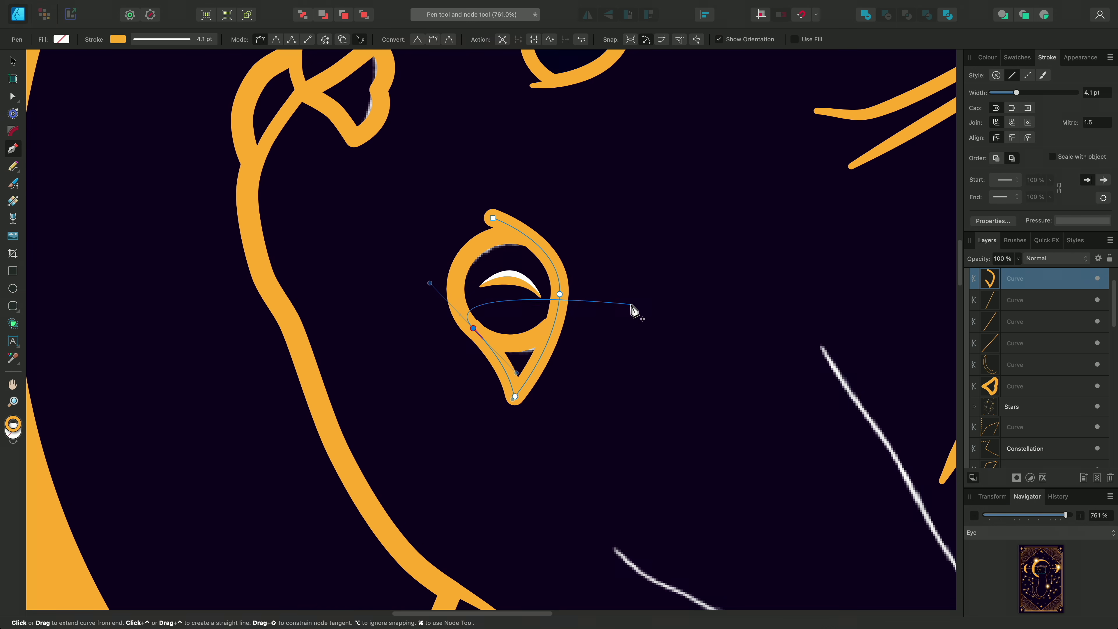
{"action": "key", "text": "Escape"}
{"action": "key", "text": "space"}
{"action": "left_click_drag", "start_coordinate": [811, 417], "coordinate": [452, 232]}
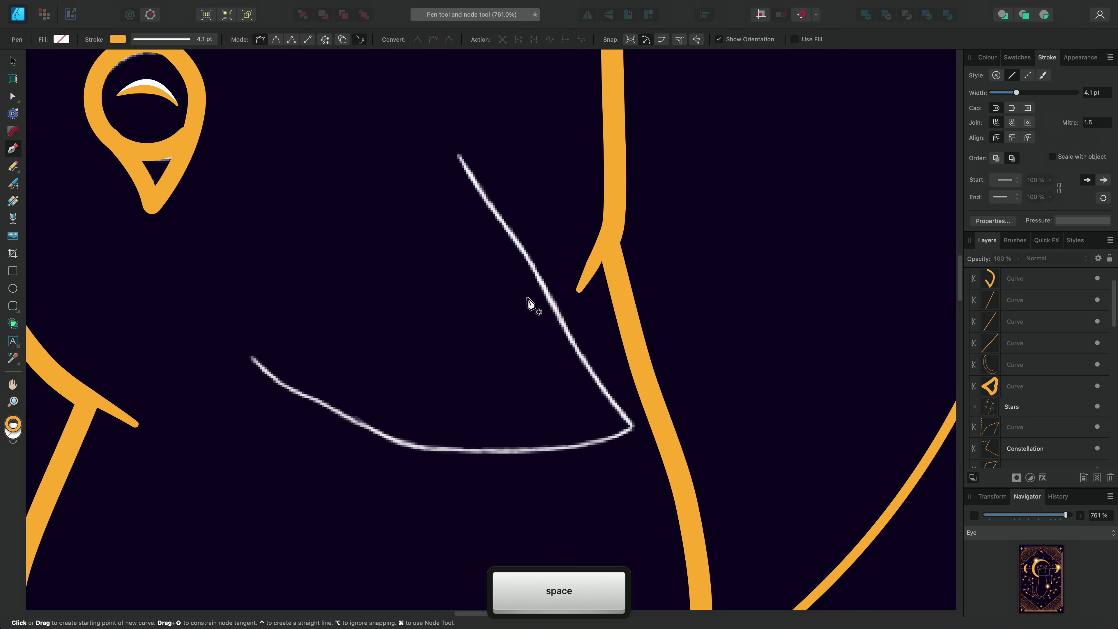
Trace the white V-shaped guide with an orange pen curve, down to a sharp corner then sweeping left
{"action": "left_click", "coordinate": [457, 154]}
{"action": "left_click_drag", "start_coordinate": [568, 334], "coordinate": [592, 392]}
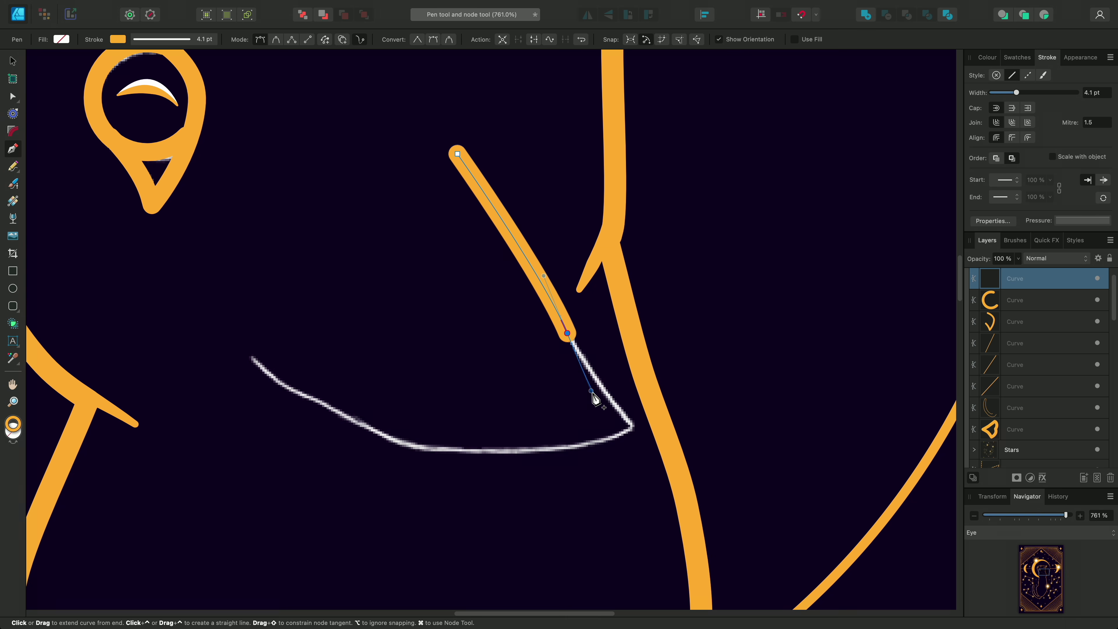
{"action": "left_click", "coordinate": [633, 426]}
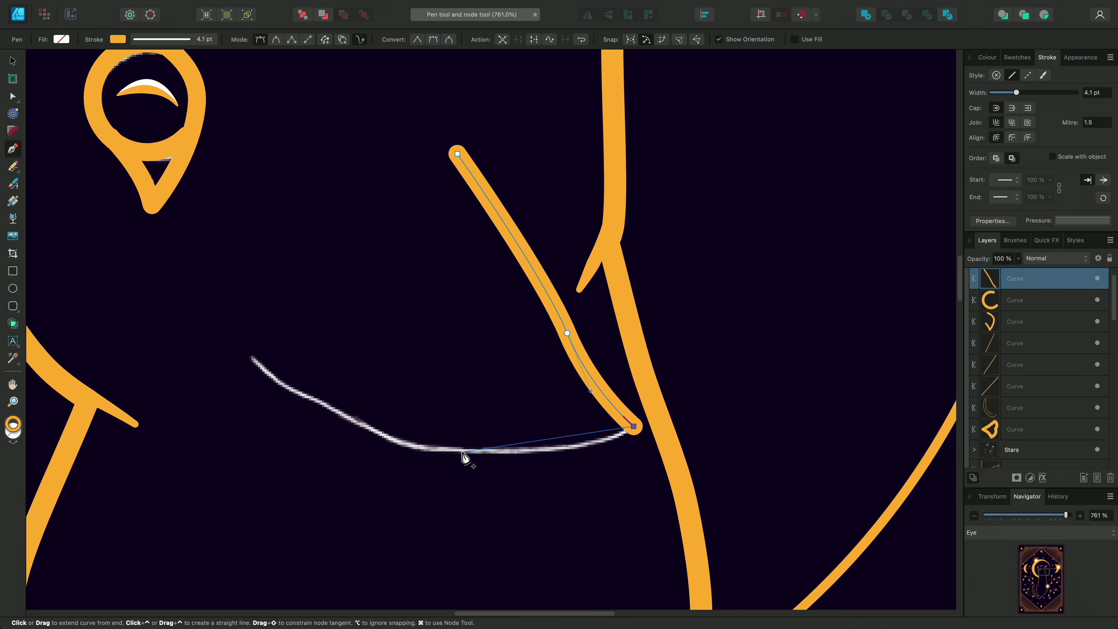
{"action": "left_click_drag", "start_coordinate": [458, 452], "coordinate": [392, 446]}
{"action": "left_click_drag", "start_coordinate": [327, 403], "coordinate": [222, 342]}
{"action": "key", "text": "Escape"}
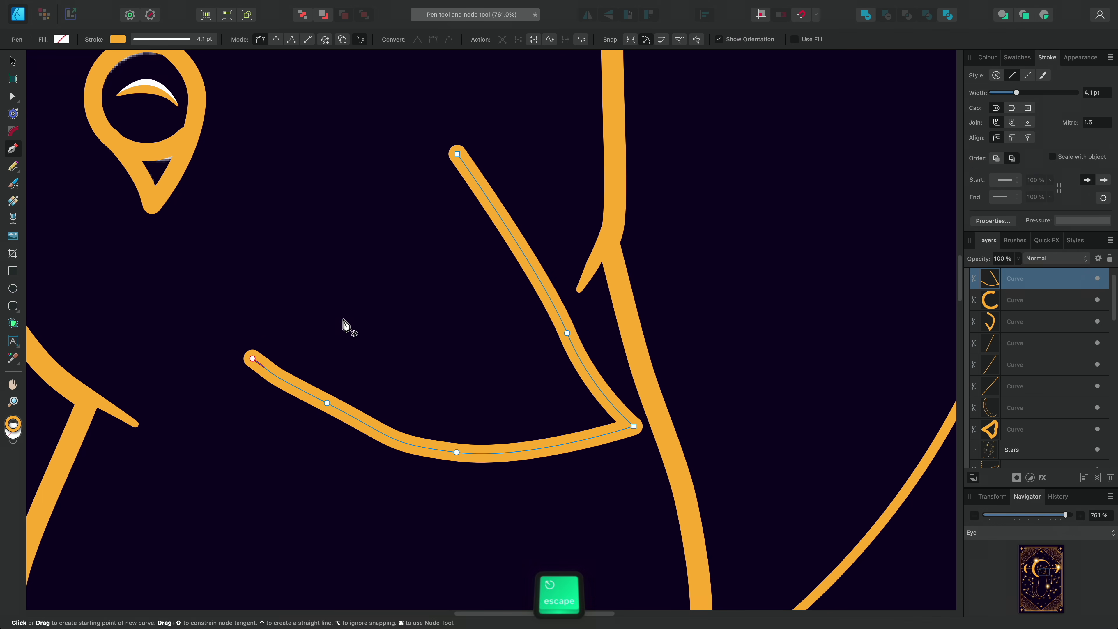
Arch the stroke's pressure profile so the orange V-shaped line tapers at both ends
{"action": "left_click", "coordinate": [1074, 220]}
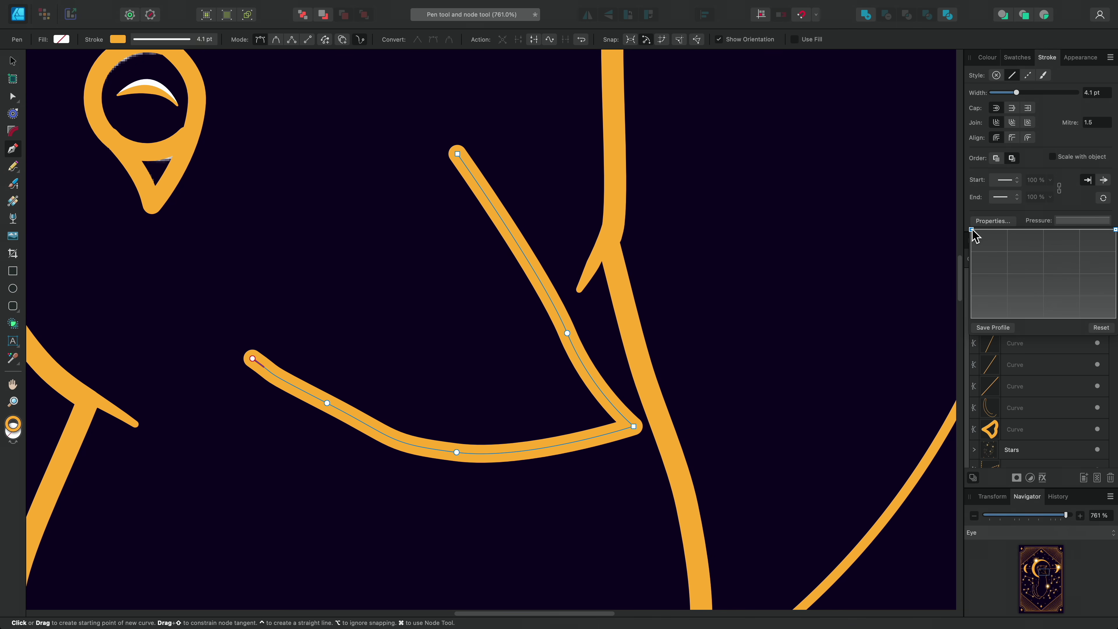
{"action": "mouse_move", "coordinate": [973, 231]}
{"action": "left_mouse_down"}
{"action": "mouse_move", "coordinate": [971, 252]}
{"action": "mouse_move", "coordinate": [972, 230]}
{"action": "mouse_move", "coordinate": [986, 259]}
{"action": "mouse_move", "coordinate": [1014, 270]}
{"action": "mouse_move", "coordinate": [1039, 236]}
{"action": "left_mouse_up"}
{"action": "left_click_drag", "start_coordinate": [1116, 229], "coordinate": [1115, 298]}
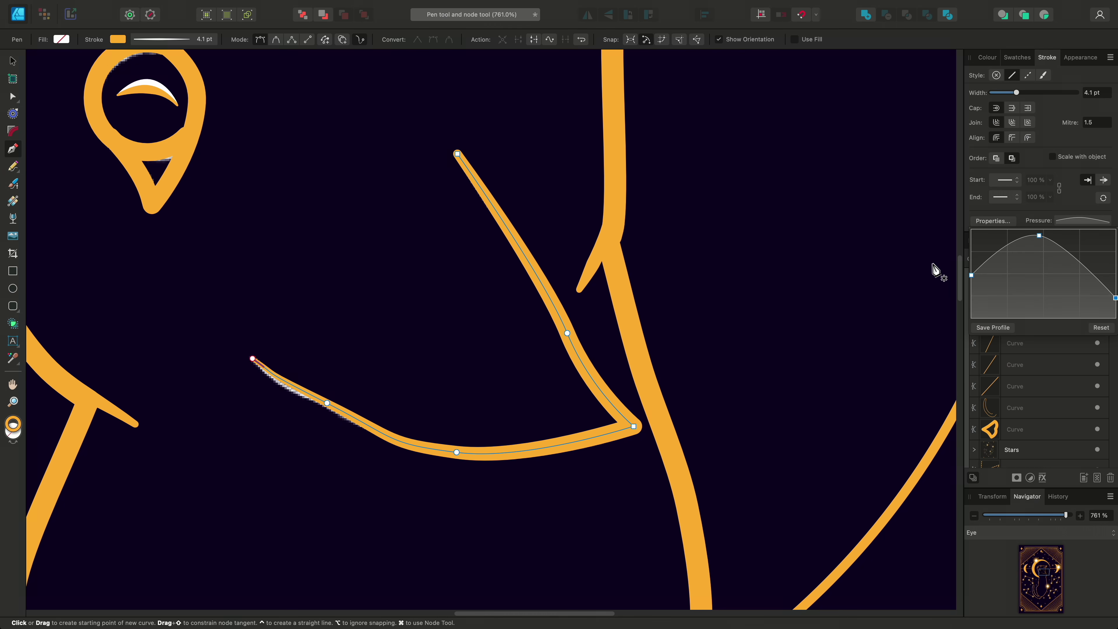
Reverse the curve's direction, restore it, and deselect the finished line
{"action": "left_click", "coordinate": [583, 42]}
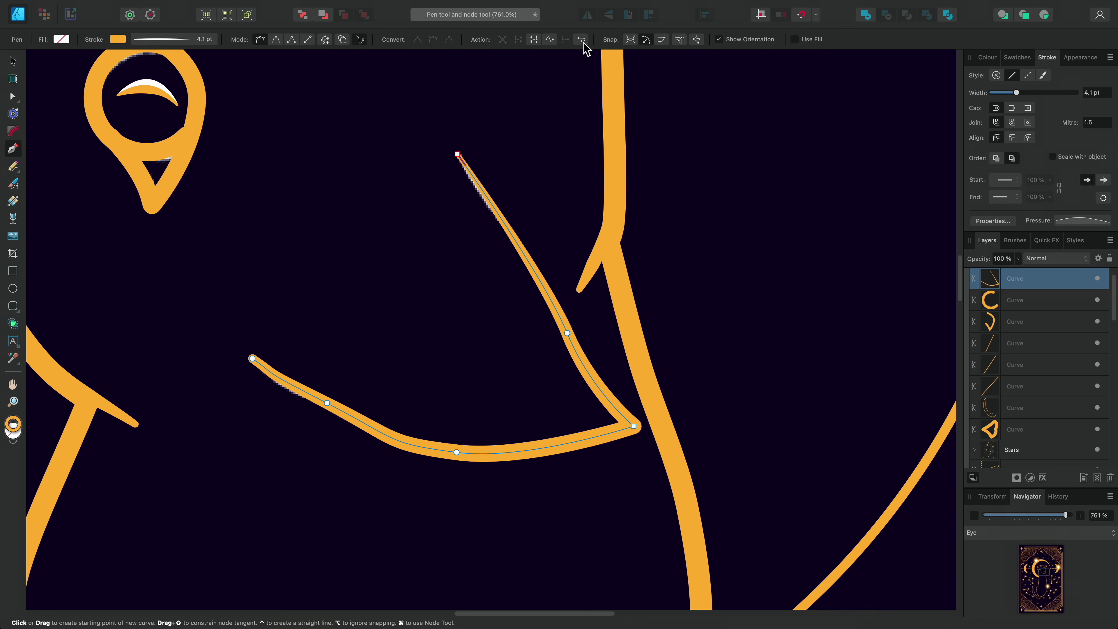
{"action": "left_click", "coordinate": [583, 41]}
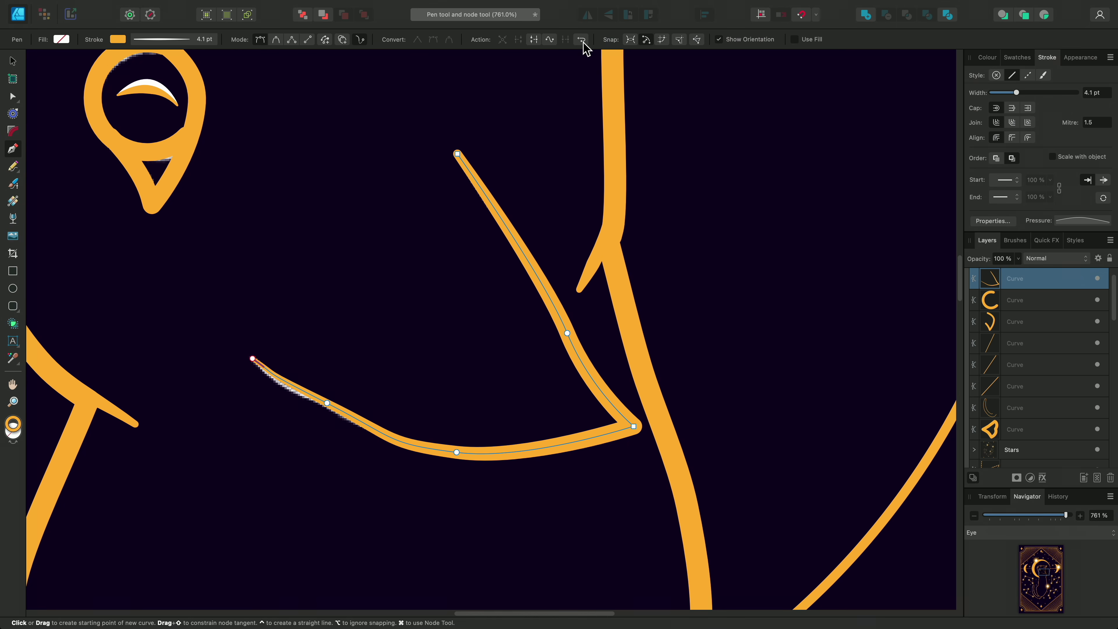
{"action": "key", "text": "Escape"}
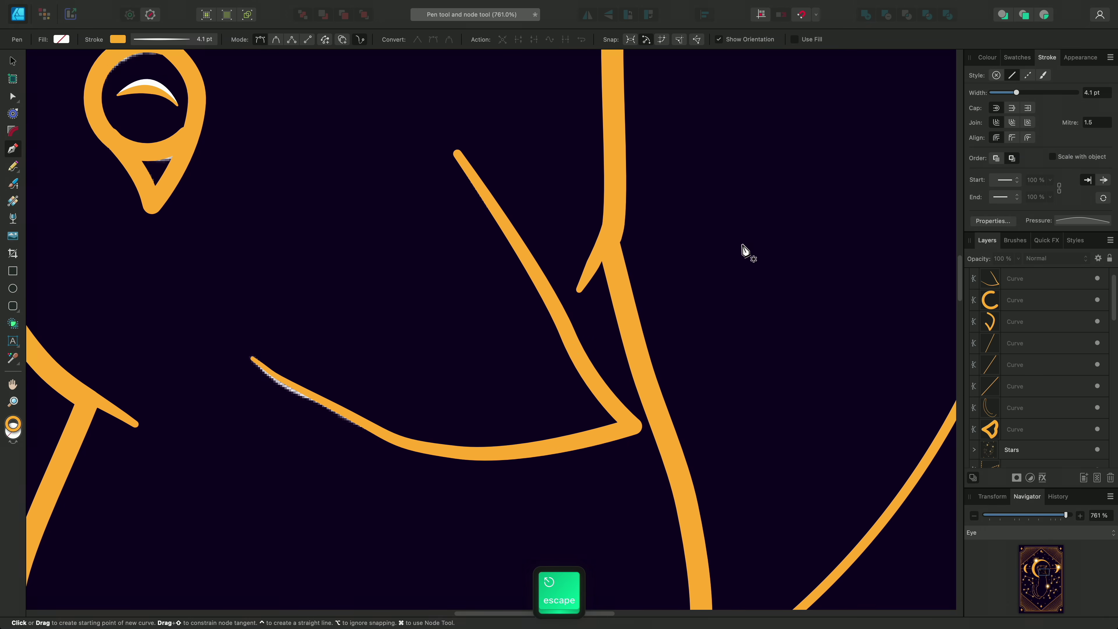
Zoom to fit the entire tarot card artboard with Cmd+0
{"action": "key", "text": "super+0"}
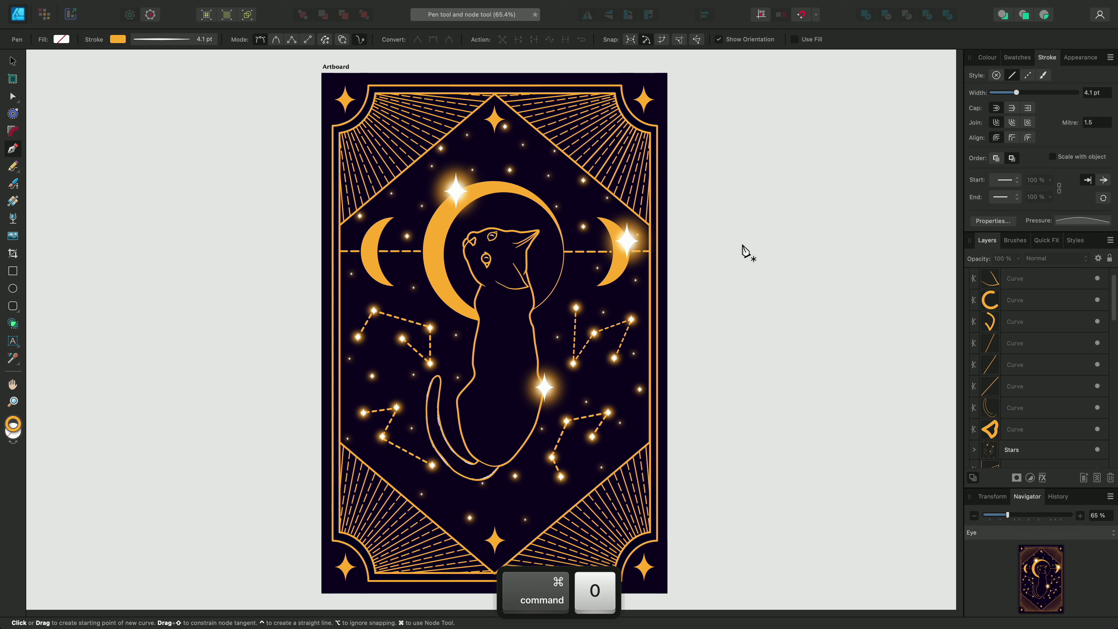